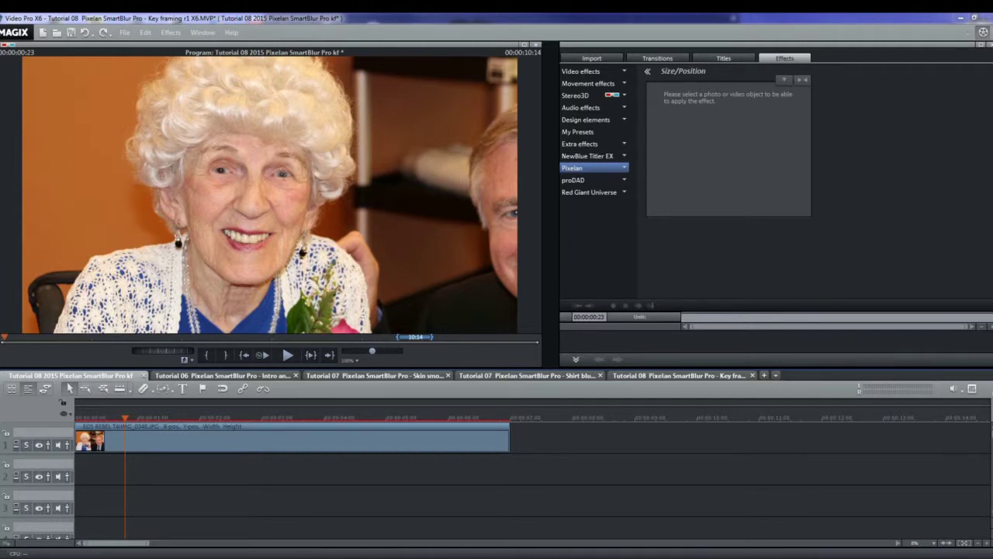
Apply the Pixelan Smart Blur Pro effect to the photo clip on track 1.
{"action": "left_click", "coordinate": [166, 438]}
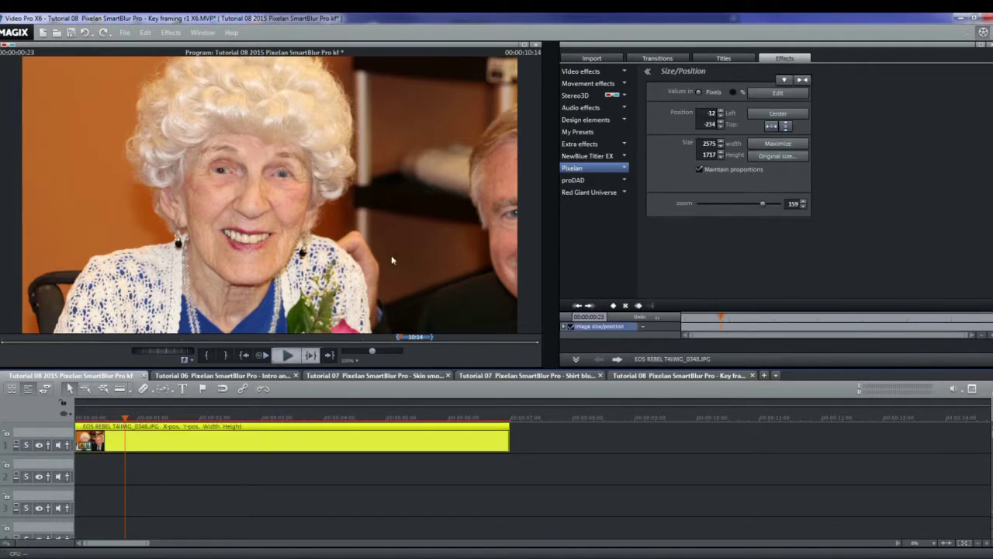
{"action": "left_click", "coordinate": [597, 167]}
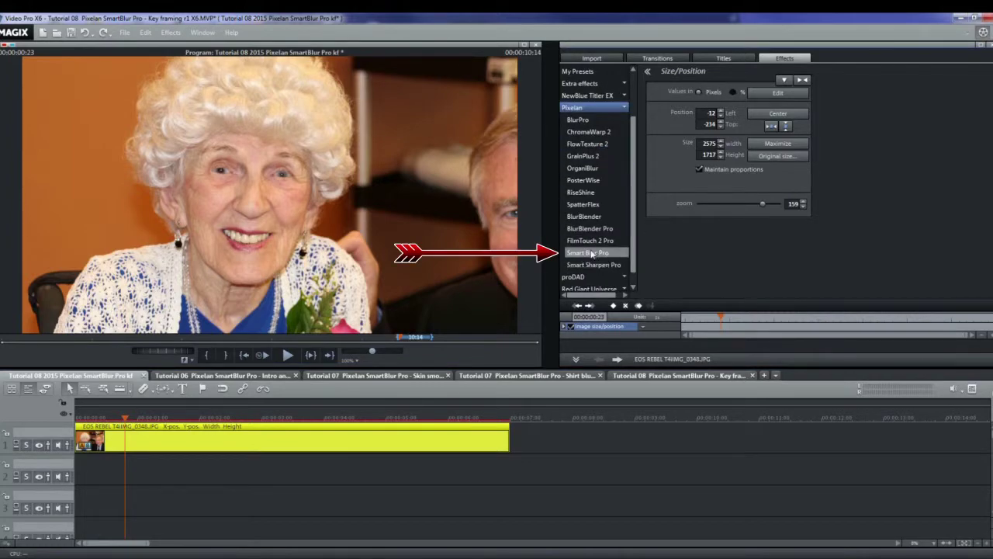
{"action": "left_click", "coordinate": [589, 253]}
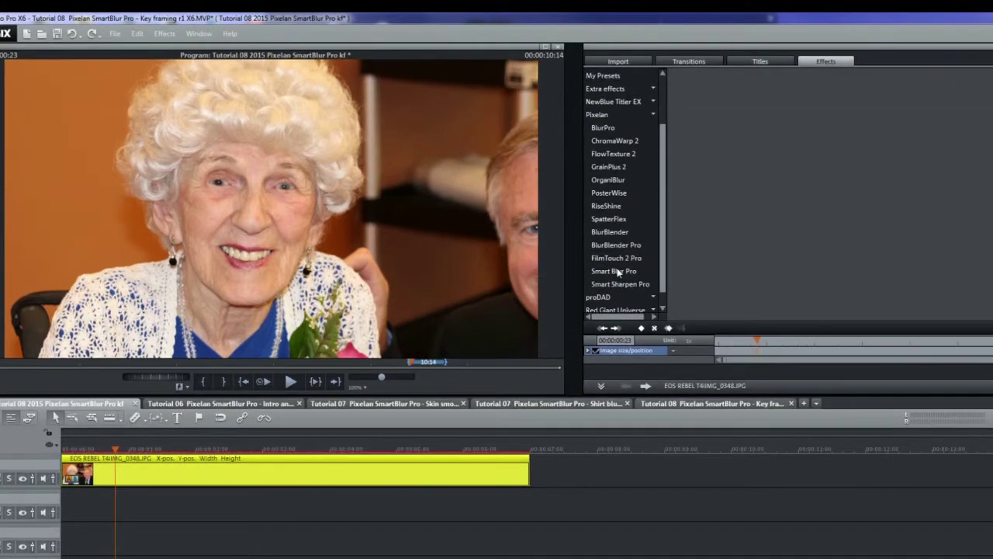
{"action": "double_click", "coordinate": [617, 271]}
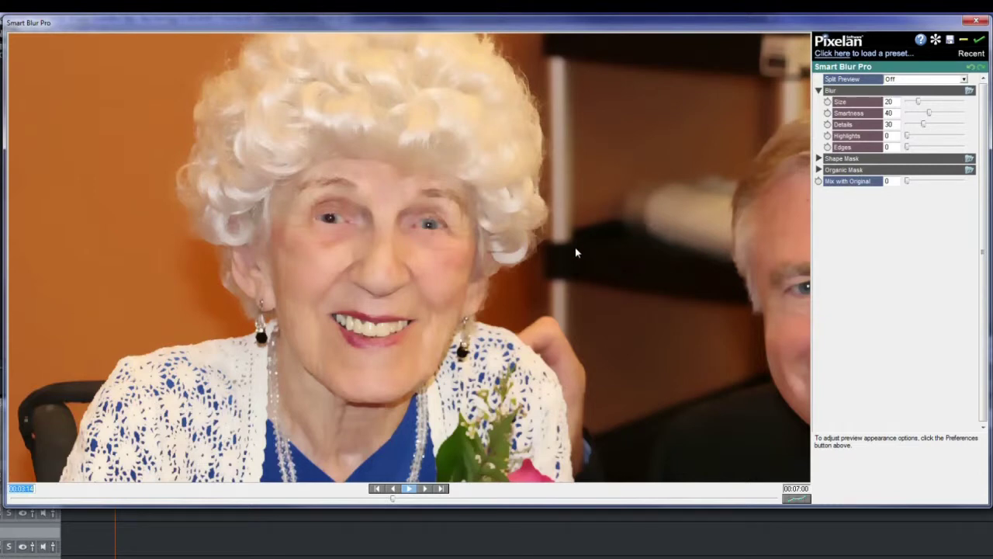
View the thumbnails in the Smart Blur Pro preset library without loading a preset.
{"action": "left_click", "coordinate": [827, 54]}
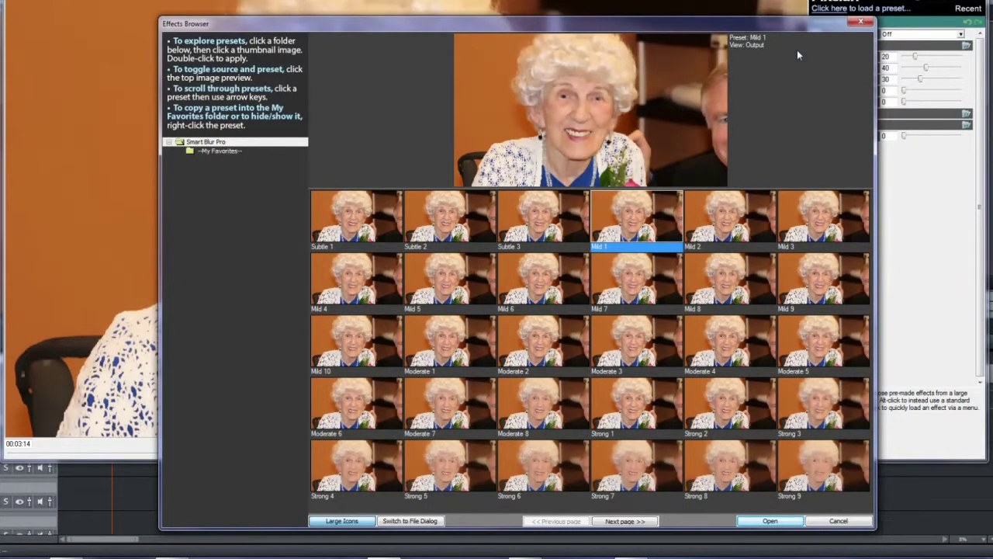
{"action": "left_click", "coordinate": [857, 23]}
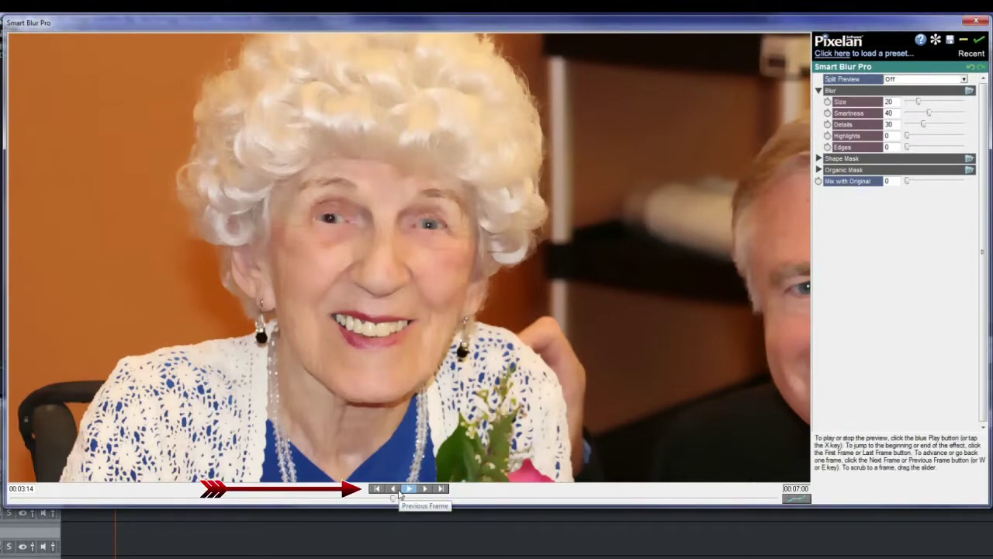
Scrub the effect preview to 00:03:23 and open the Keyframes window.
{"action": "left_click", "coordinate": [34, 490]}
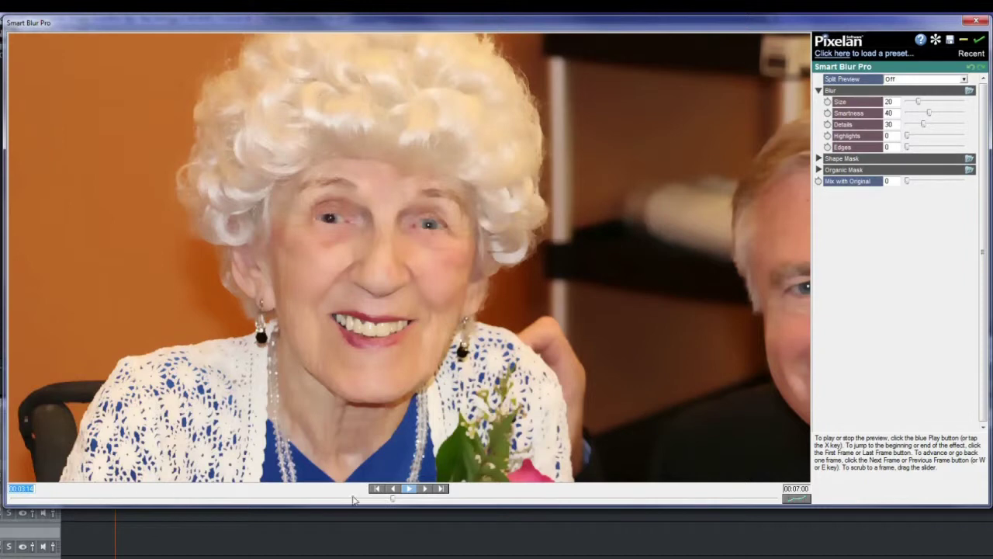
{"action": "left_click_drag", "start_coordinate": [392, 501], "coordinate": [419, 499]}
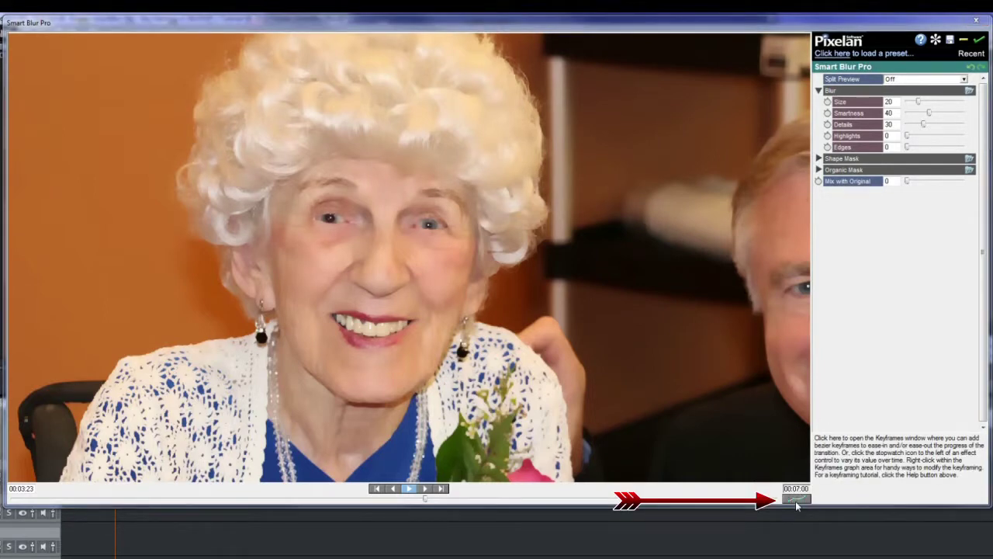
{"action": "left_click", "coordinate": [797, 503]}
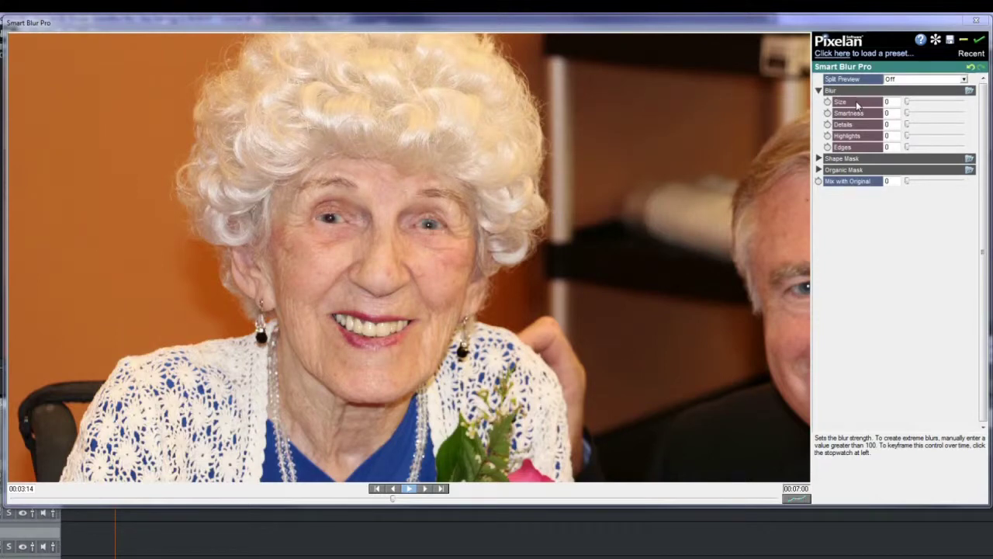
Set the blur Size to 45 and compare the blurred preview with the unprocessed source.
{"action": "left_click_drag", "start_coordinate": [907, 105], "coordinate": [935, 110]}
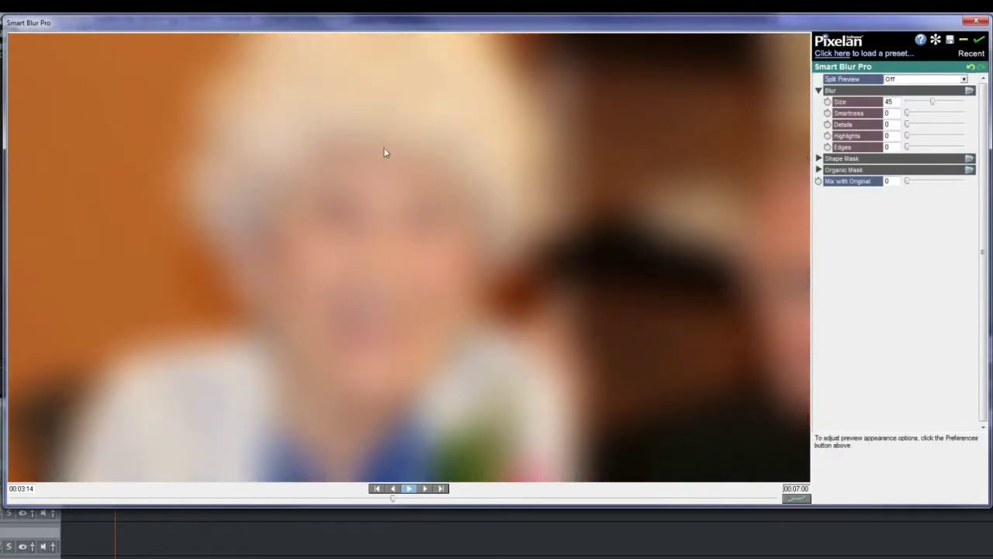
{"action": "left_click", "coordinate": [288, 173]}
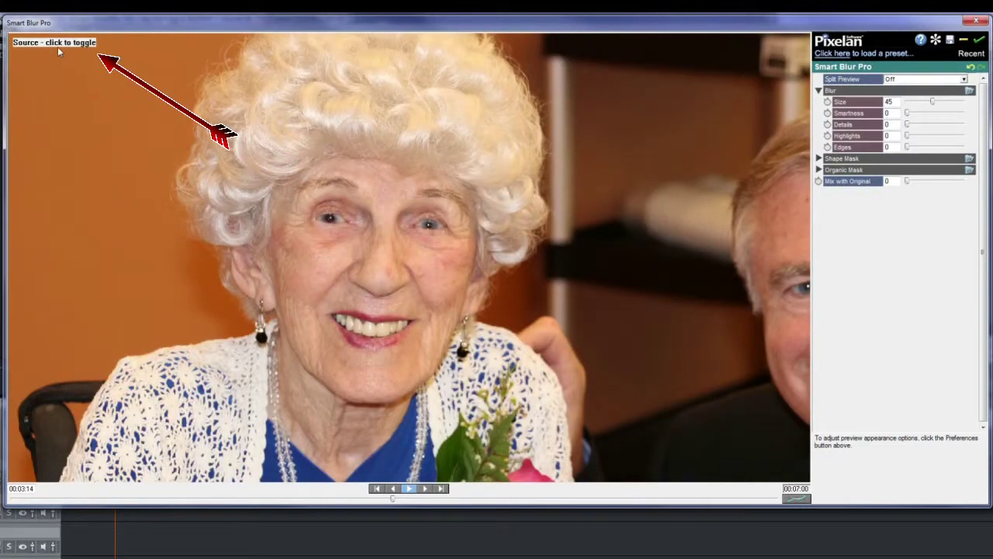
{"action": "left_click", "coordinate": [86, 115]}
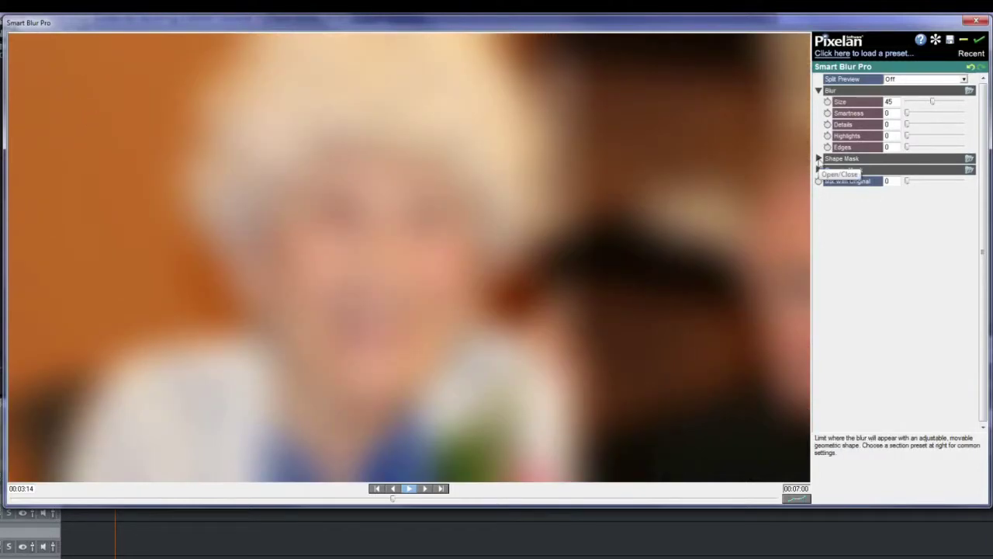
Expand the Shape Mask and Organic Mask sections to view their settings.
{"action": "left_click", "coordinate": [819, 158]}
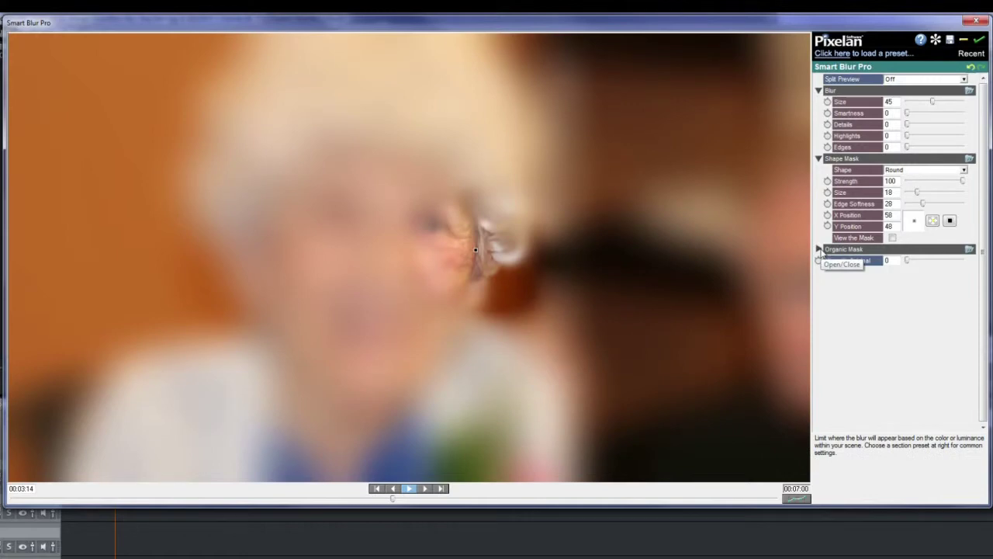
{"action": "left_click", "coordinate": [819, 249]}
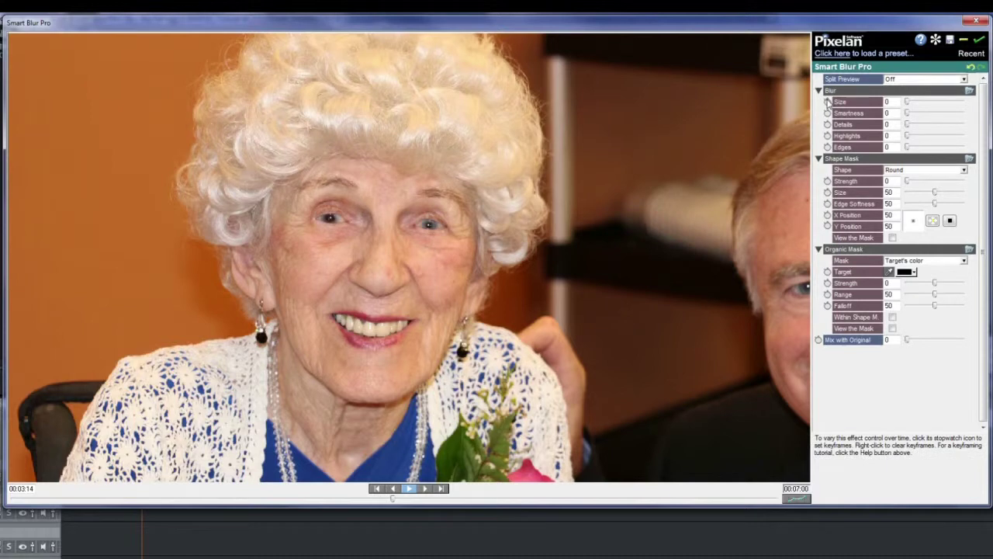
Enable keyframing for the blur Size, with the playhead at 0% of the duration and the starting keyframe at 0%.
{"action": "left_click", "coordinate": [827, 102]}
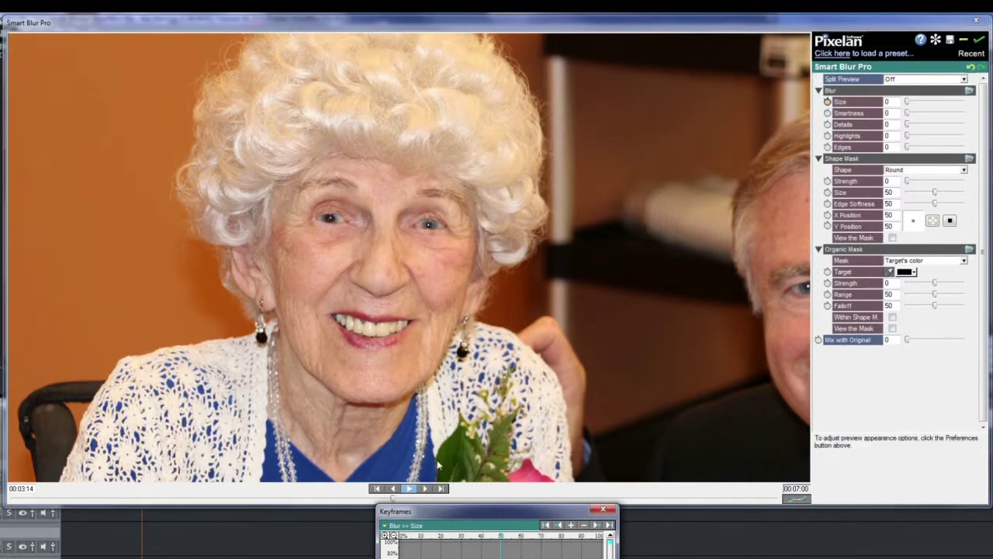
{"action": "left_click_drag", "start_coordinate": [450, 513], "coordinate": [488, 305]}
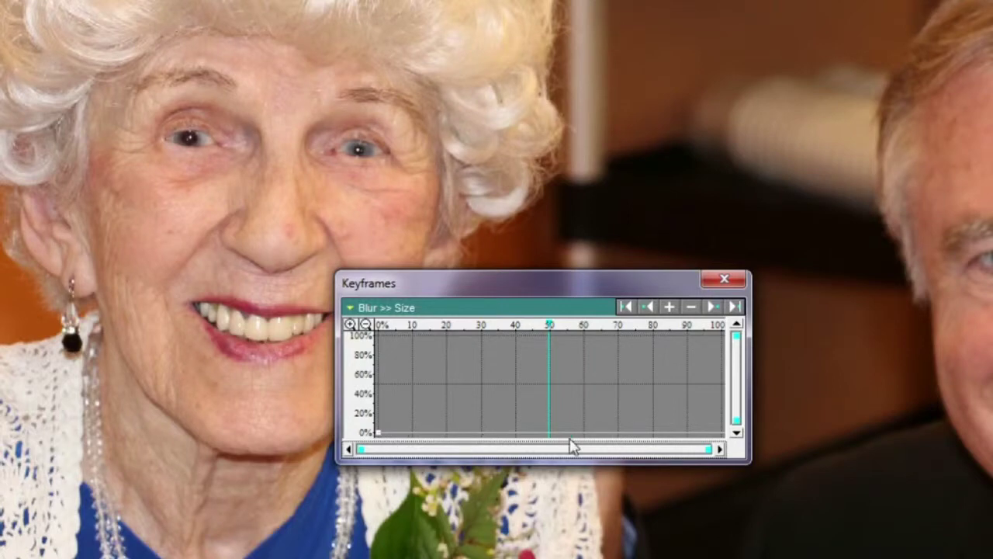
{"action": "left_click_drag", "start_coordinate": [548, 323], "coordinate": [362, 331]}
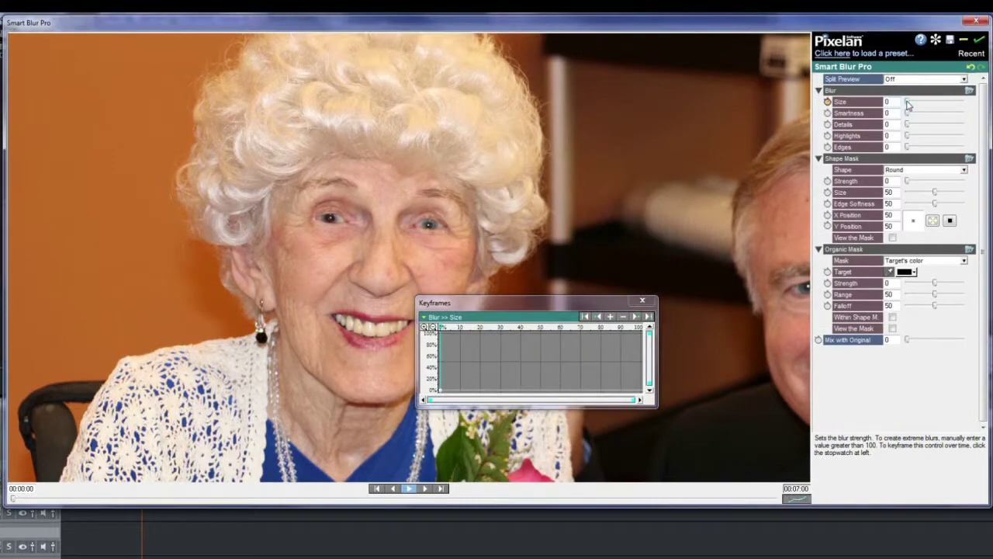
{"action": "left_click_drag", "start_coordinate": [908, 90], "coordinate": [944, 106]}
{"action": "left_click_drag", "start_coordinate": [439, 355], "coordinate": [441, 395]}
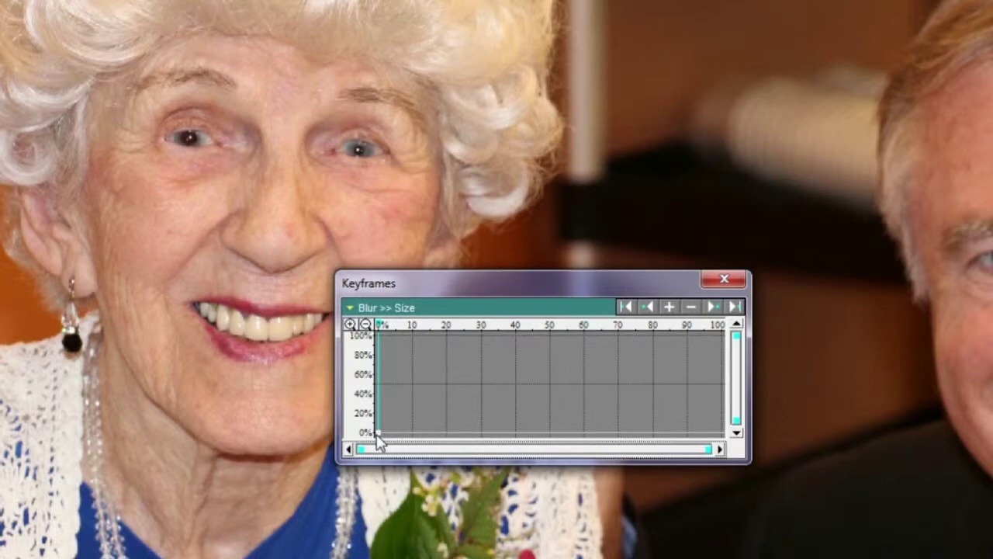
{"action": "mouse_move", "coordinate": [378, 440]}
{"action": "left_mouse_down"}
{"action": "mouse_move", "coordinate": [390, 355]}
{"action": "mouse_move", "coordinate": [381, 453]}
{"action": "left_mouse_up"}
Add a blur Size keyframe at 100% of the duration and raise it to 100%.
{"action": "left_click_drag", "start_coordinate": [385, 324], "coordinate": [745, 330]}
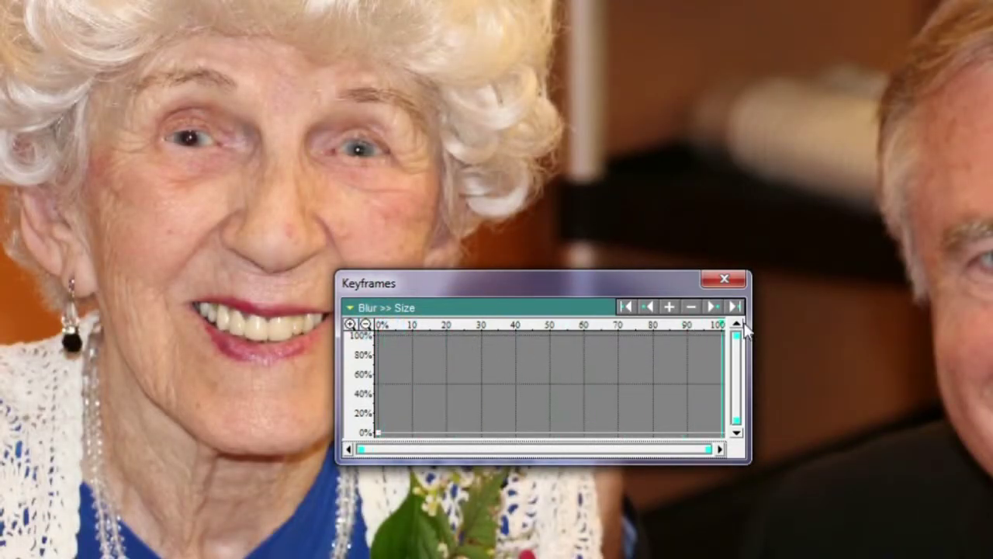
{"action": "left_click", "coordinate": [668, 308]}
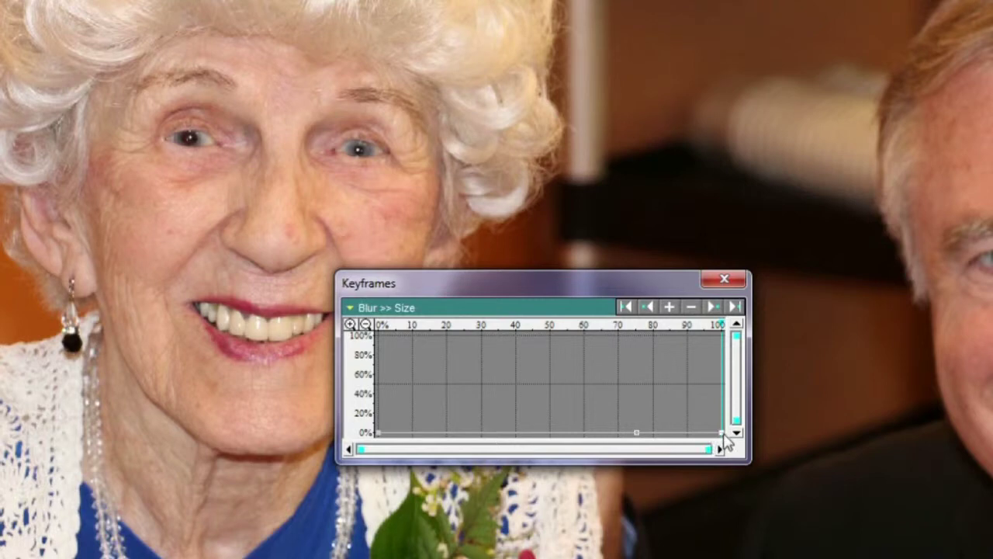
{"action": "left_click_drag", "start_coordinate": [720, 433], "coordinate": [724, 339]}
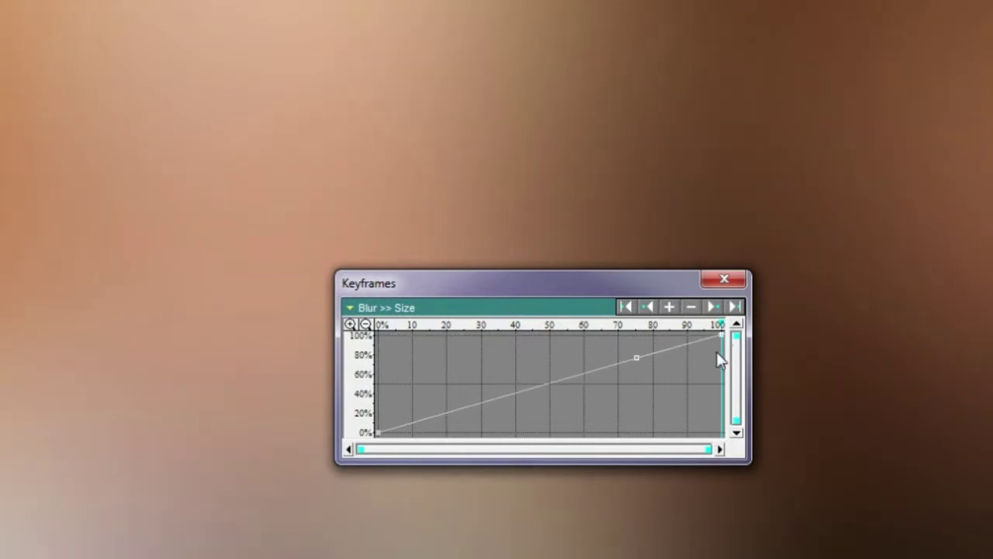
Try moving the final blur Size keyframe earlier in time and raising its value to 151.
{"action": "left_click_drag", "start_coordinate": [722, 336], "coordinate": [702, 351]}
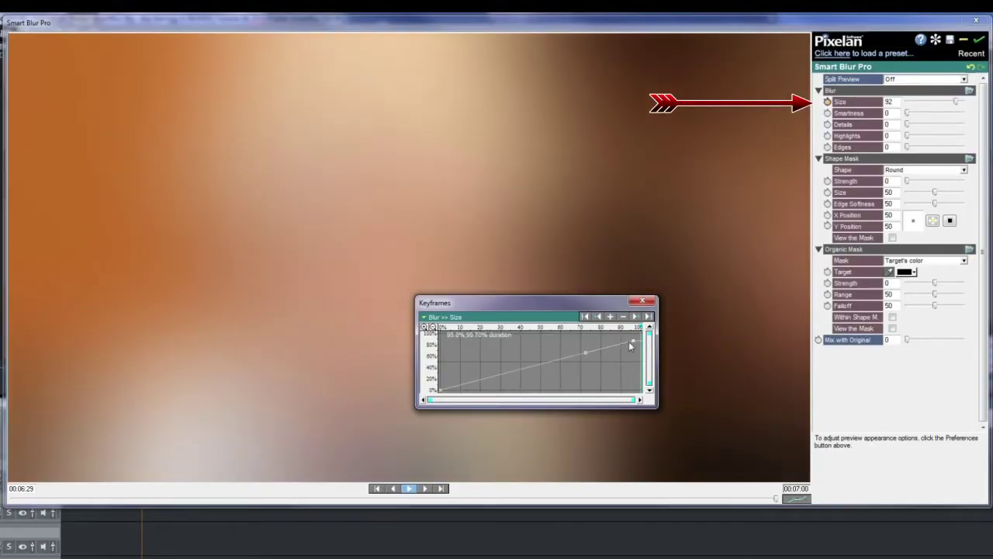
{"action": "mouse_move", "coordinate": [630, 346]}
{"action": "left_mouse_down"}
{"action": "mouse_move", "coordinate": [600, 365]}
{"action": "mouse_move", "coordinate": [628, 330]}
{"action": "mouse_move", "coordinate": [625, 349]}
{"action": "left_mouse_up"}
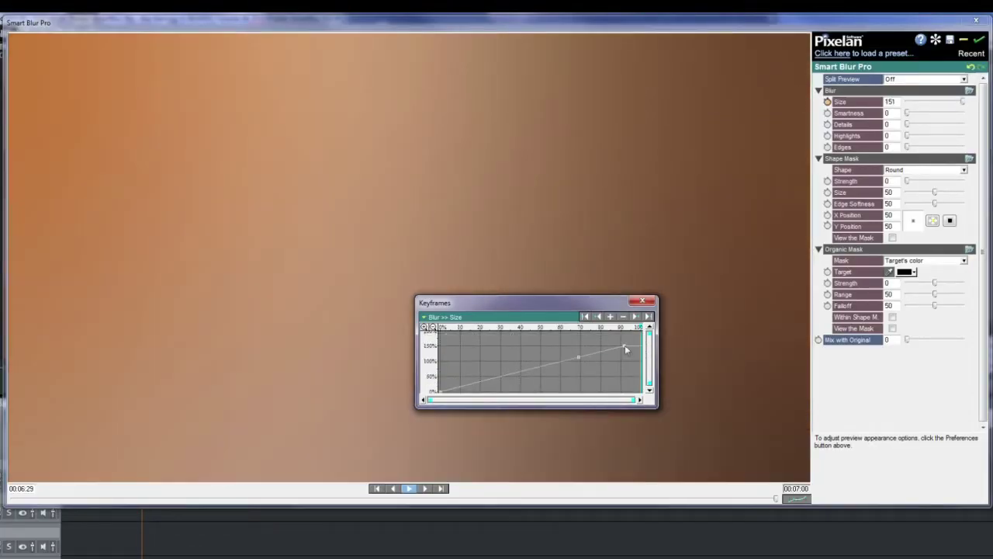
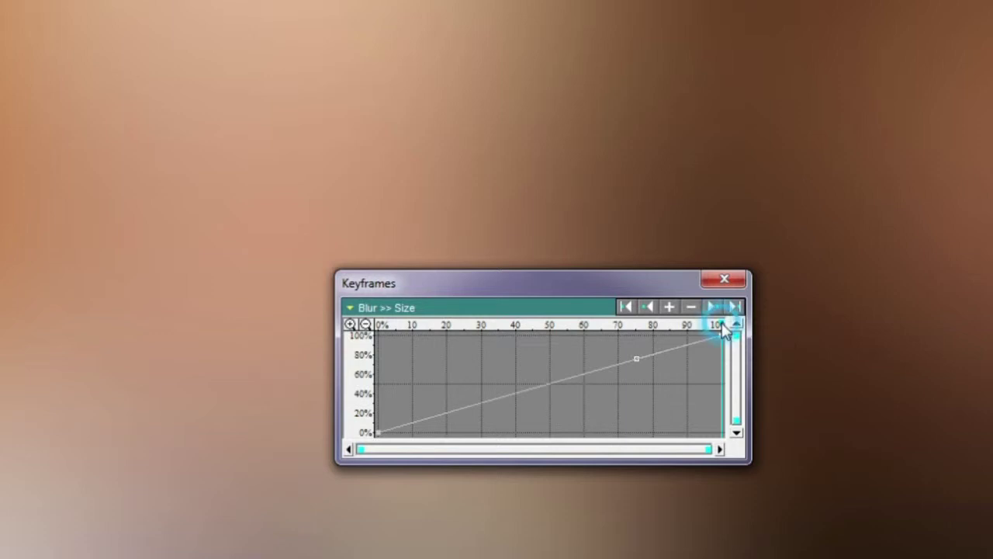
Scrub to about 90% of the duration and examine the list of keyframed controls and the graph's editing options.
{"action": "left_click_drag", "start_coordinate": [722, 328], "coordinate": [546, 329]}
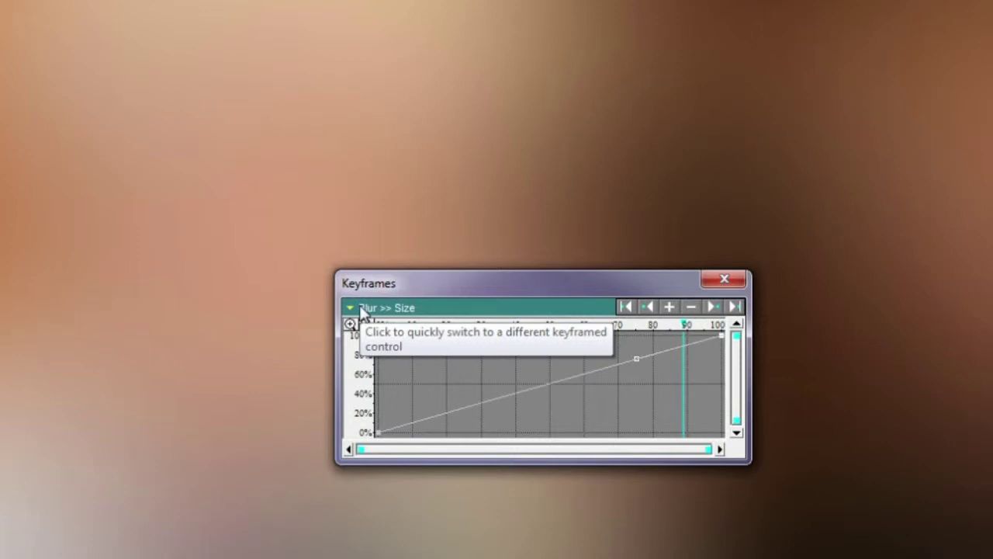
{"action": "left_click", "coordinate": [363, 312]}
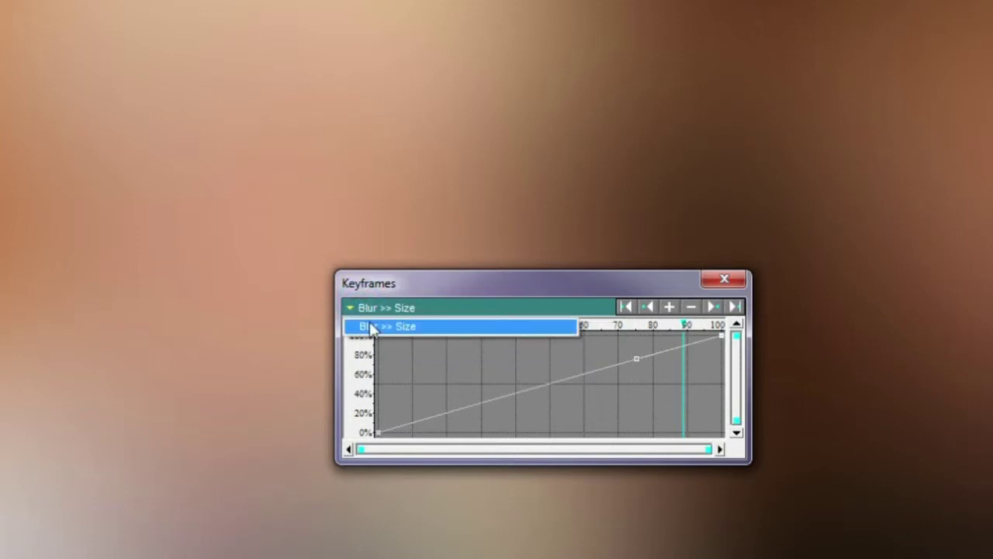
{"action": "left_click", "coordinate": [370, 329]}
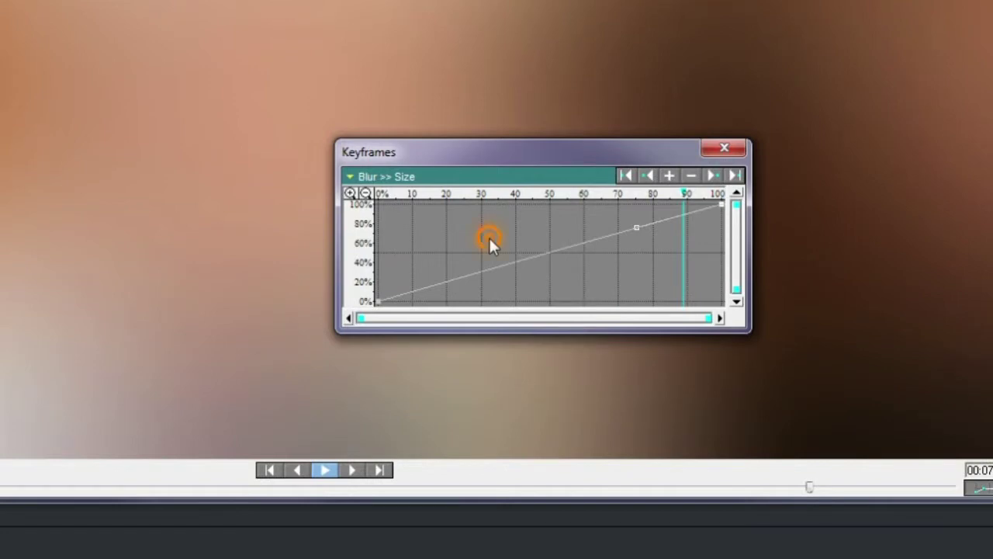
{"action": "right_click", "coordinate": [491, 377]}
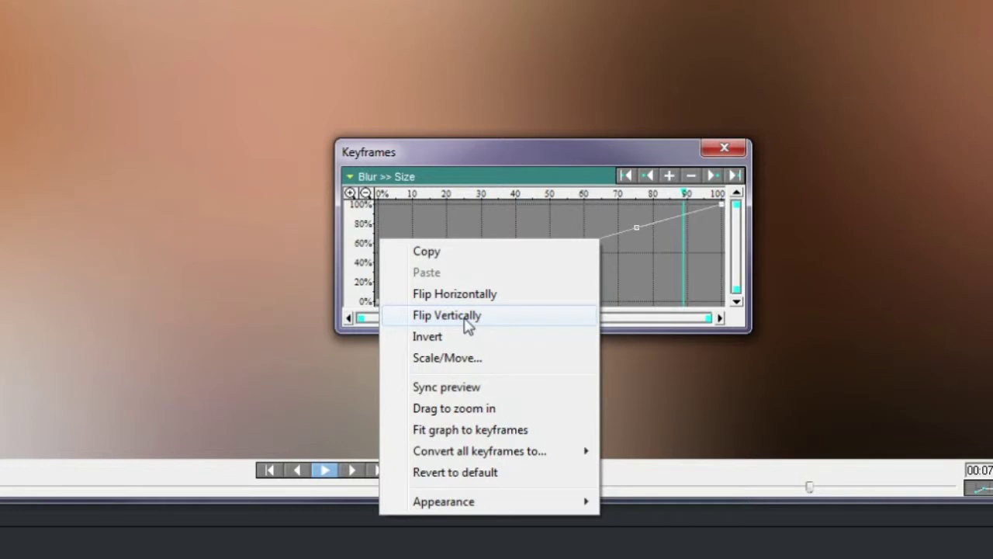
{"action": "left_click", "coordinate": [416, 226]}
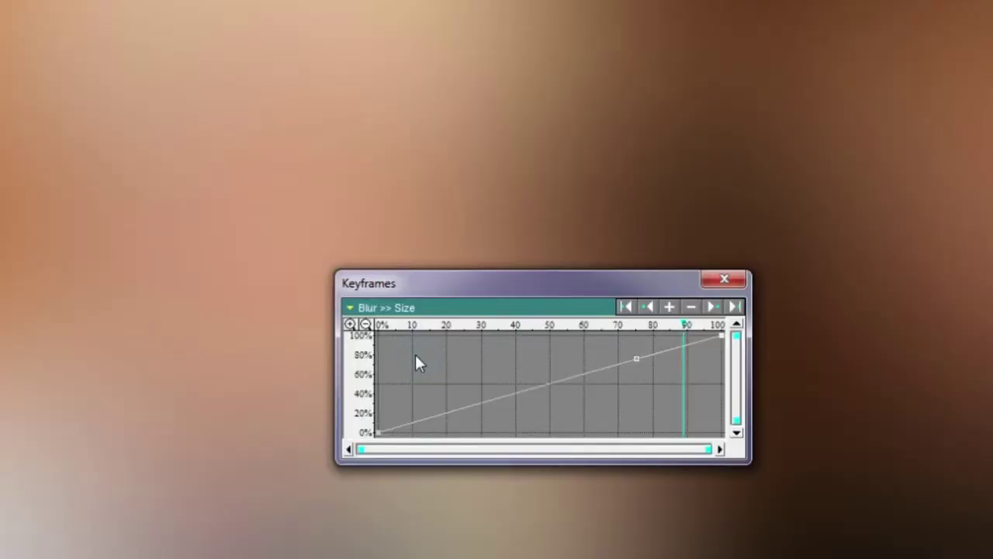
Add a blur Size keyframe at about 30% of the duration raised to about 75%, and another at about 57% lowered to 0%.
{"action": "left_click", "coordinate": [478, 326]}
{"action": "left_click", "coordinate": [479, 404]}
{"action": "left_click_drag", "start_coordinate": [478, 404], "coordinate": [479, 360]}
{"action": "left_click_drag", "start_coordinate": [584, 378], "coordinate": [573, 432]}
Scrub the preview from the start to about 90% of the duration to review the blur animation.
{"action": "left_click", "coordinate": [380, 326]}
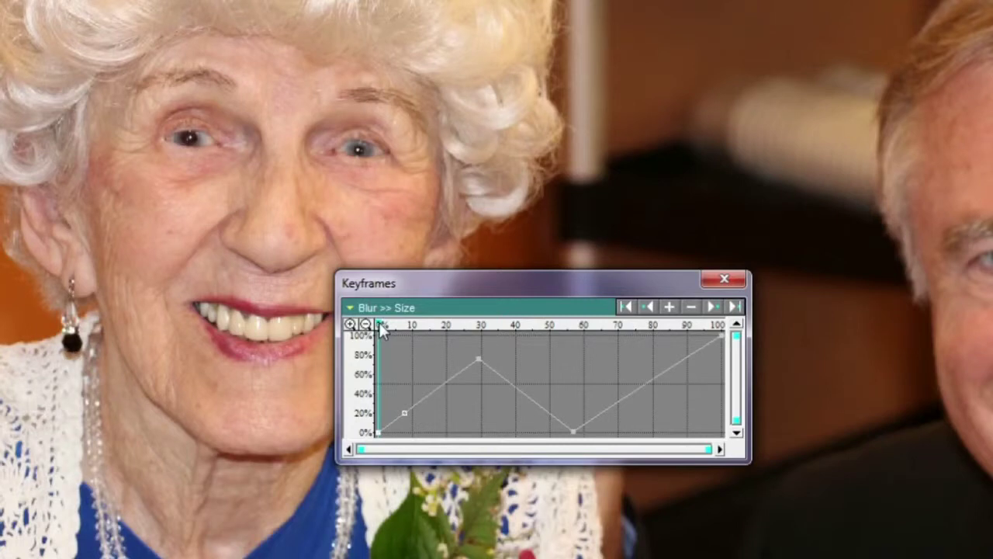
{"action": "left_click_drag", "start_coordinate": [384, 324], "coordinate": [688, 342]}
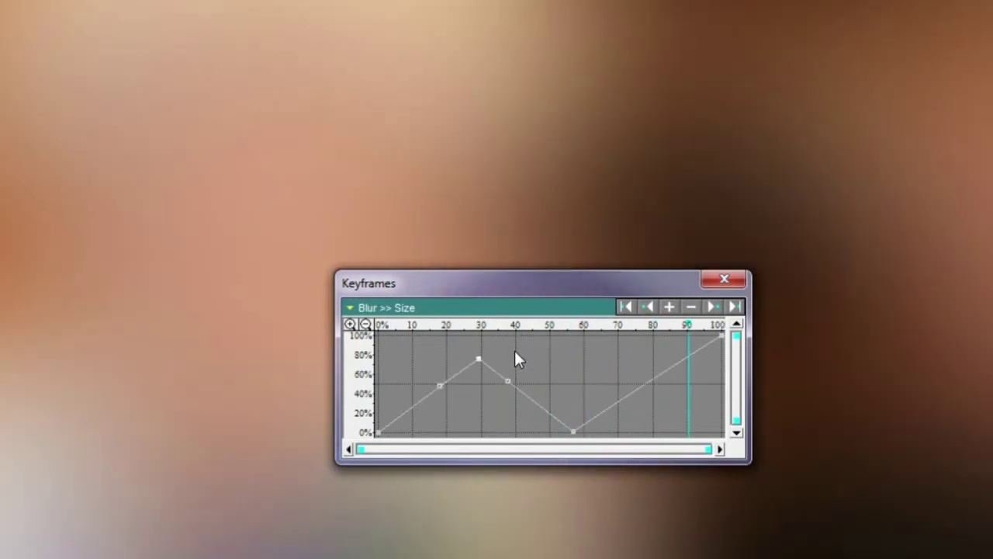
Try to convert the blur Size keyframe at about 30% of the duration to Smooth, and reselect that keyframe.
{"action": "right_click", "coordinate": [479, 358]}
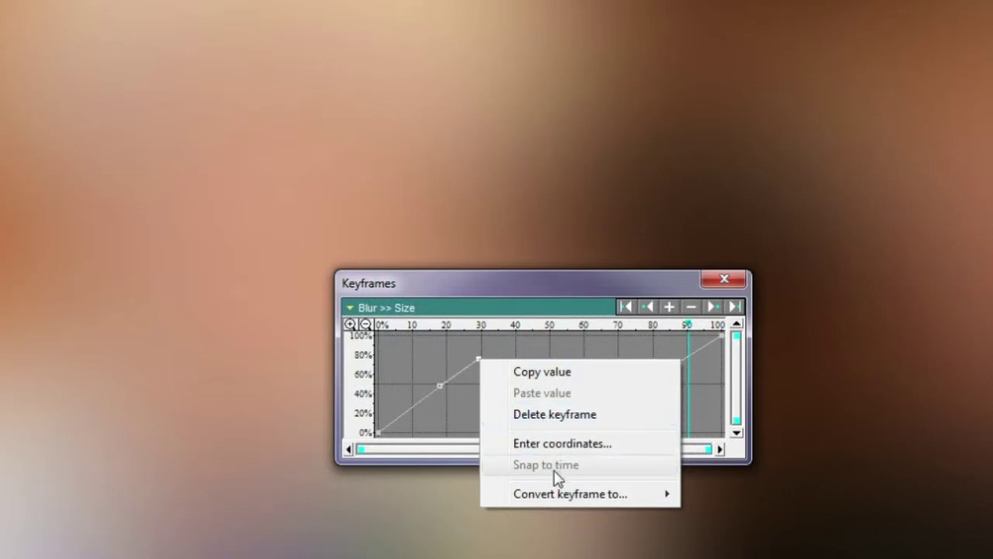
{"action": "mouse_move", "coordinate": [554, 500]}
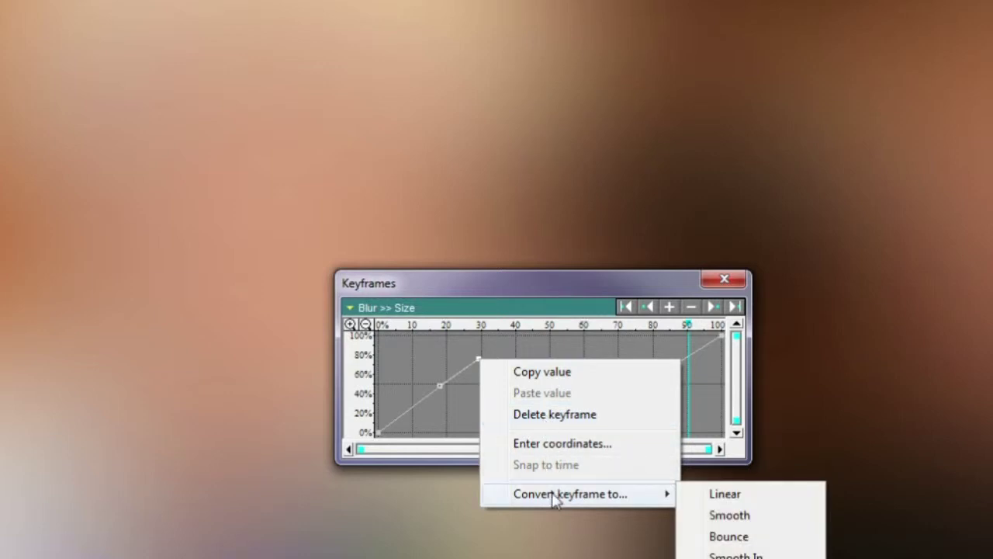
{"action": "left_click", "coordinate": [731, 515]}
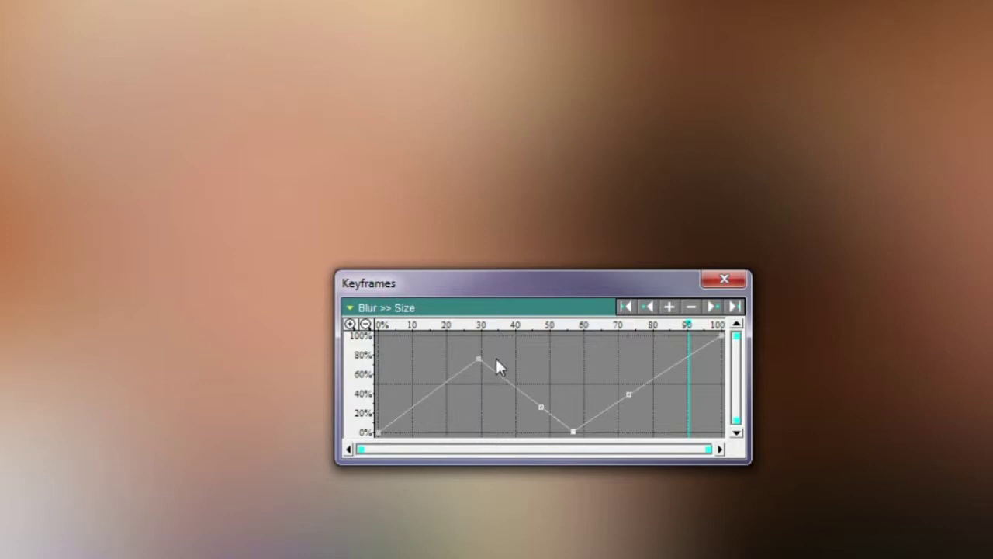
{"action": "left_click", "coordinate": [479, 357]}
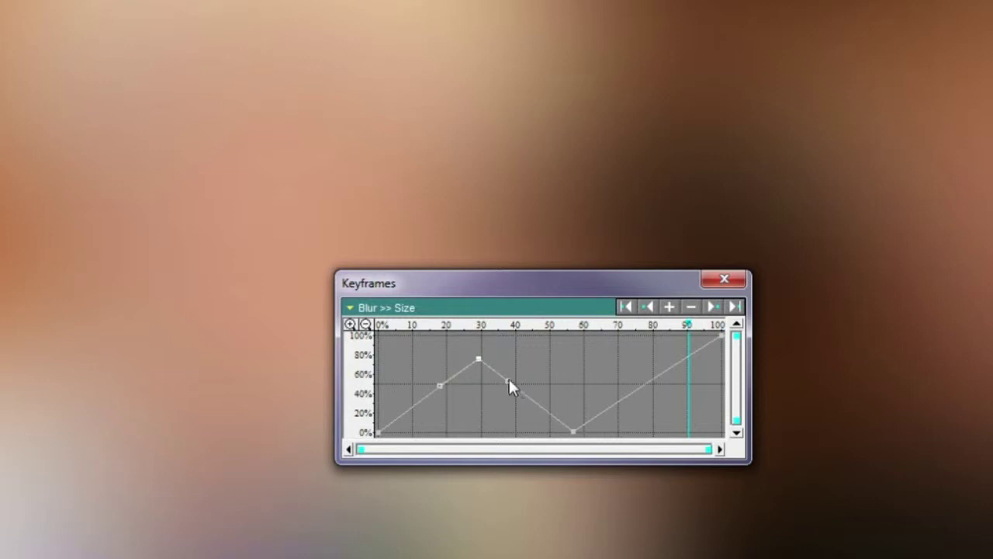
Convert the blur Size keyframe at about 30% of the duration to Smooth.
{"action": "left_click_drag", "start_coordinate": [439, 386], "coordinate": [417, 355]}
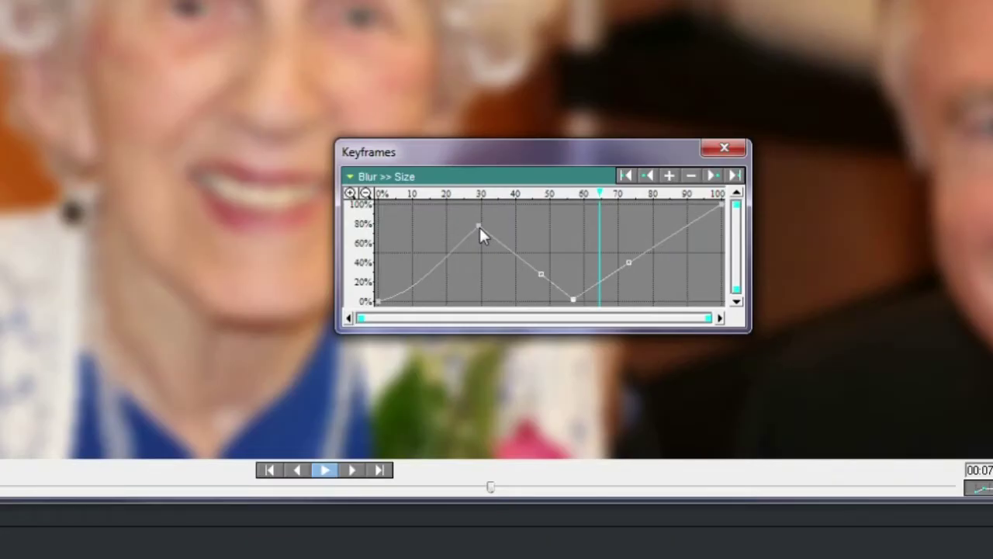
{"action": "right_click", "coordinate": [479, 226]}
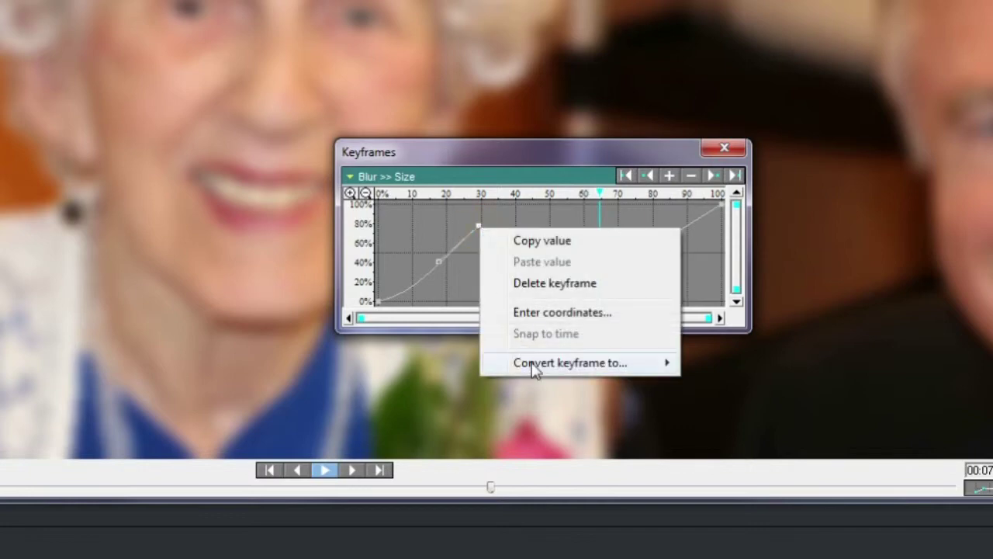
{"action": "mouse_move", "coordinate": [535, 371]}
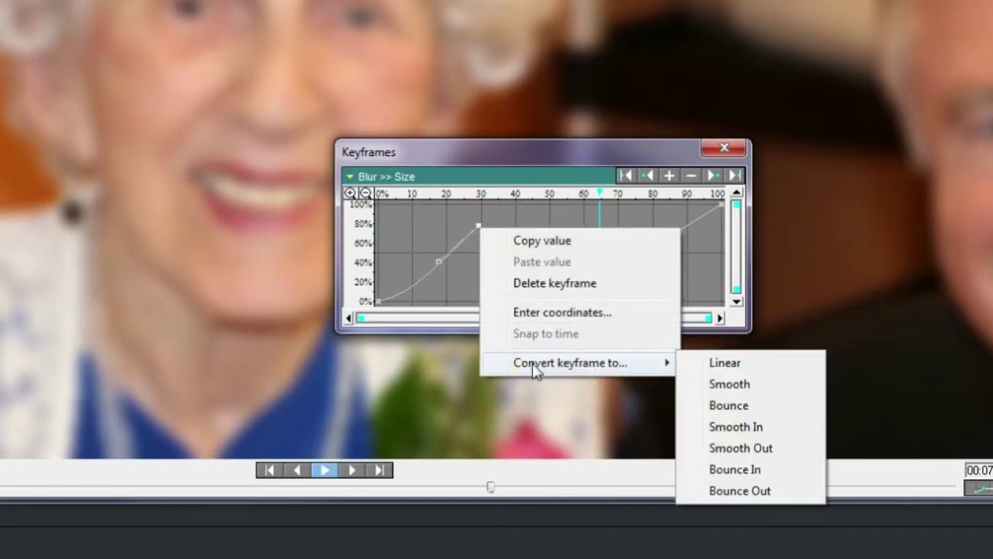
{"action": "left_click", "coordinate": [716, 387]}
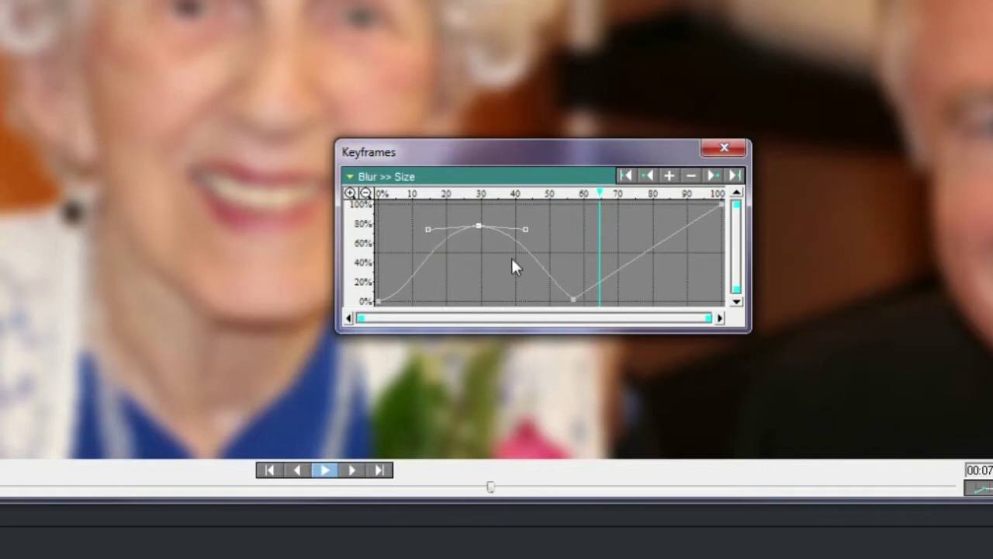
Revert the blur Size graph to its default and lower the starting keyframe to 0%.
{"action": "right_click", "coordinate": [570, 267]}
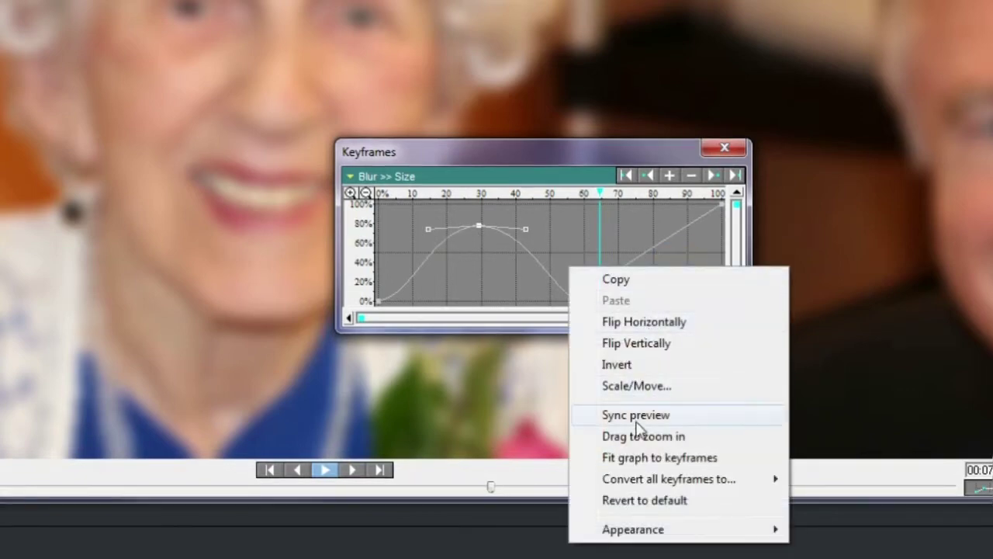
{"action": "left_click", "coordinate": [634, 499]}
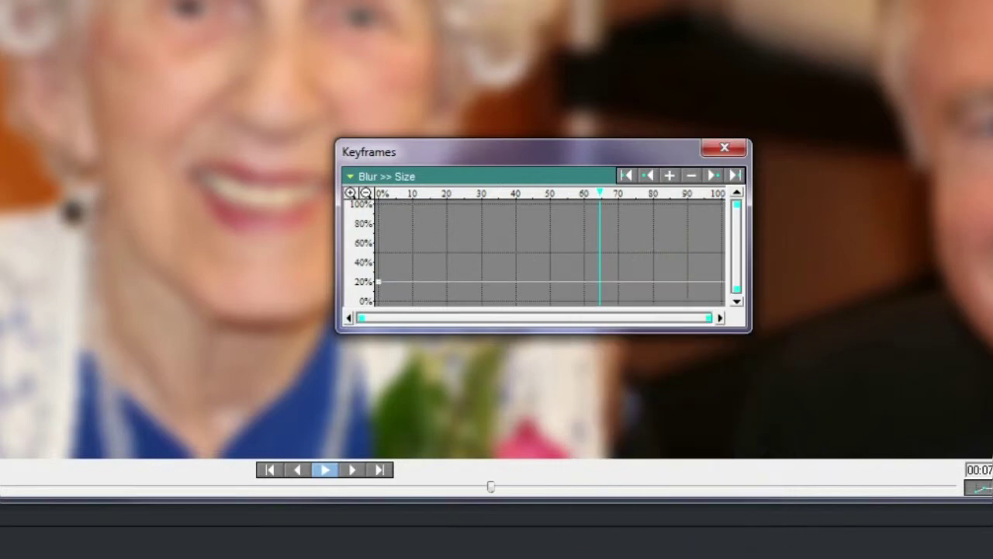
{"action": "left_click_drag", "start_coordinate": [378, 282], "coordinate": [379, 301]}
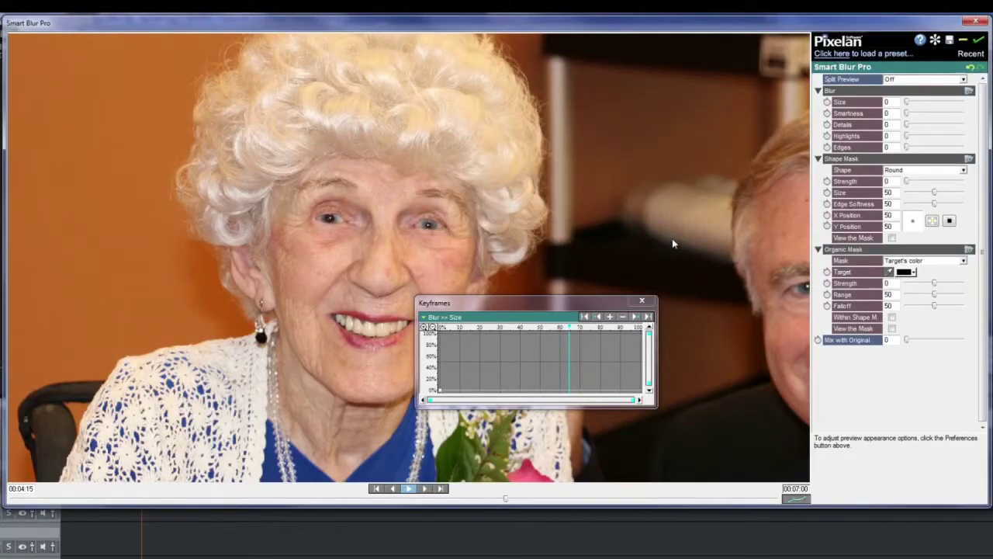
Set the blur Details to 25 and Highlights to 100.
{"action": "double_click", "coordinate": [891, 124]}
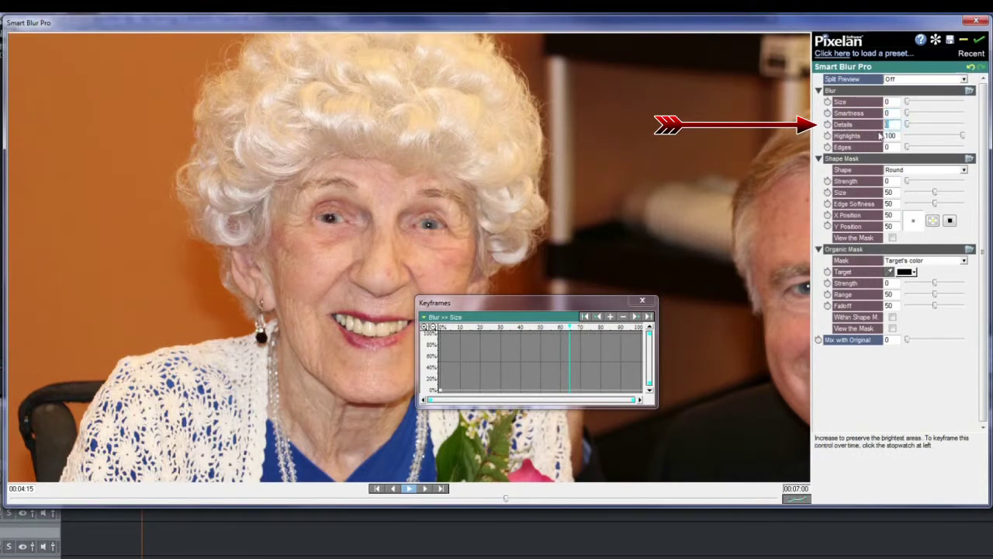
{"action": "type", "text": "25"}
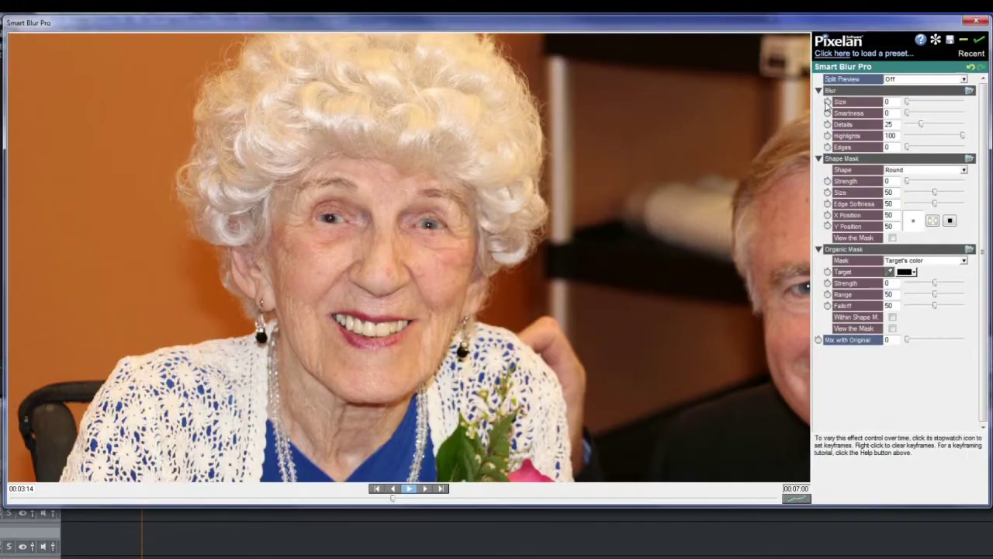
Add a blur Size keyframe at about 50% of the duration and raise it to about 27%.
{"action": "left_click", "coordinate": [827, 102]}
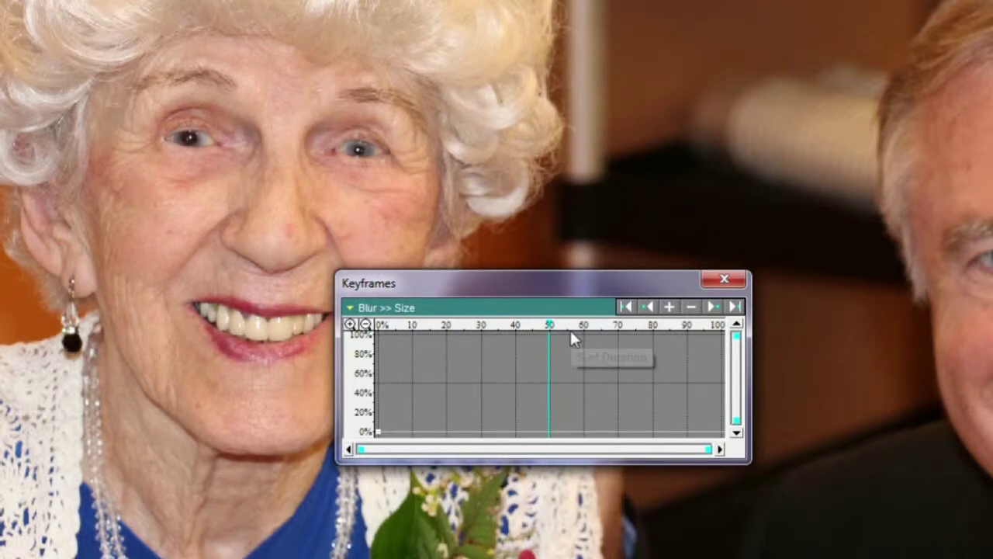
{"action": "left_click", "coordinate": [669, 307]}
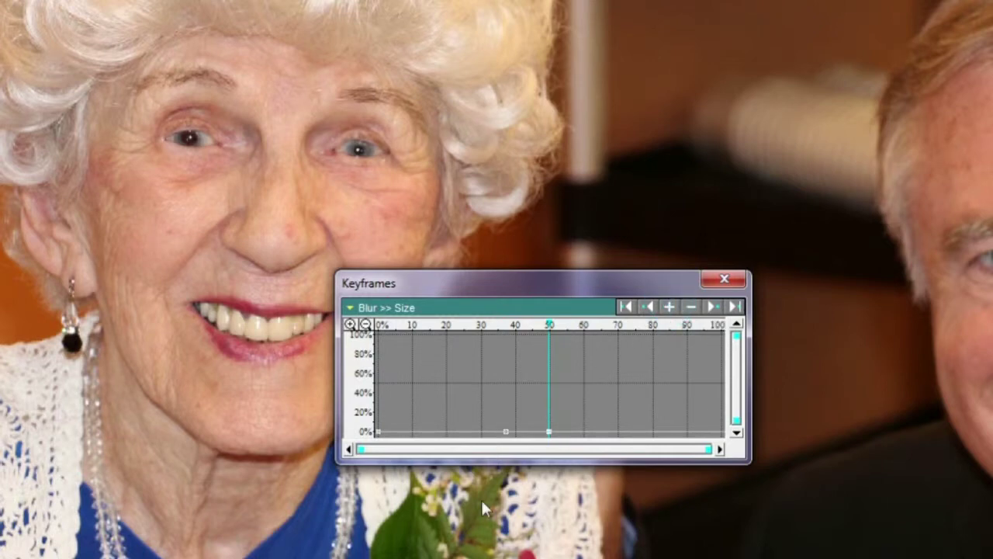
{"action": "left_click_drag", "start_coordinate": [548, 432], "coordinate": [548, 406]}
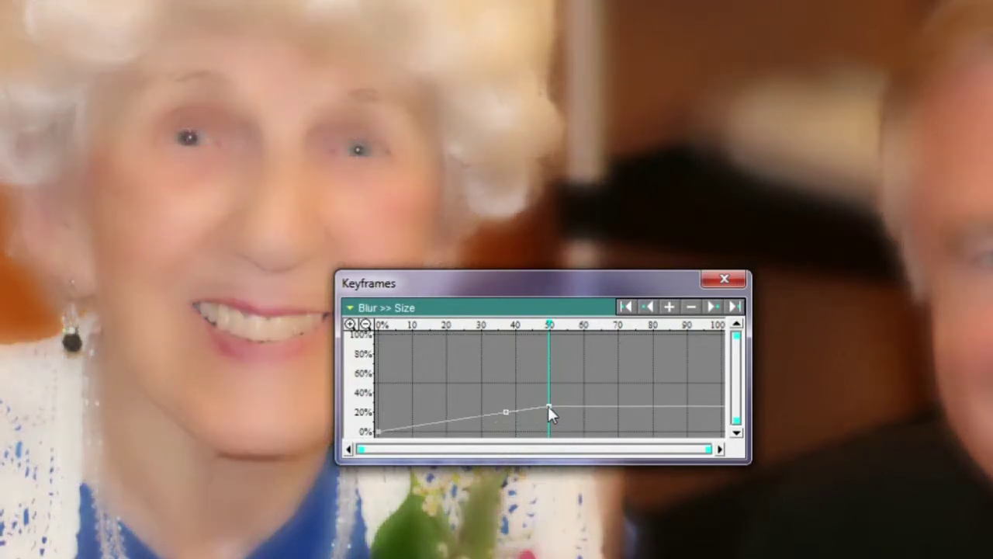
Enter exact coordinates for the mid-duration blur Size keyframe: value 30 and time 50%.
{"action": "right_click", "coordinate": [548, 406]}
{"action": "left_click", "coordinate": [587, 493]}
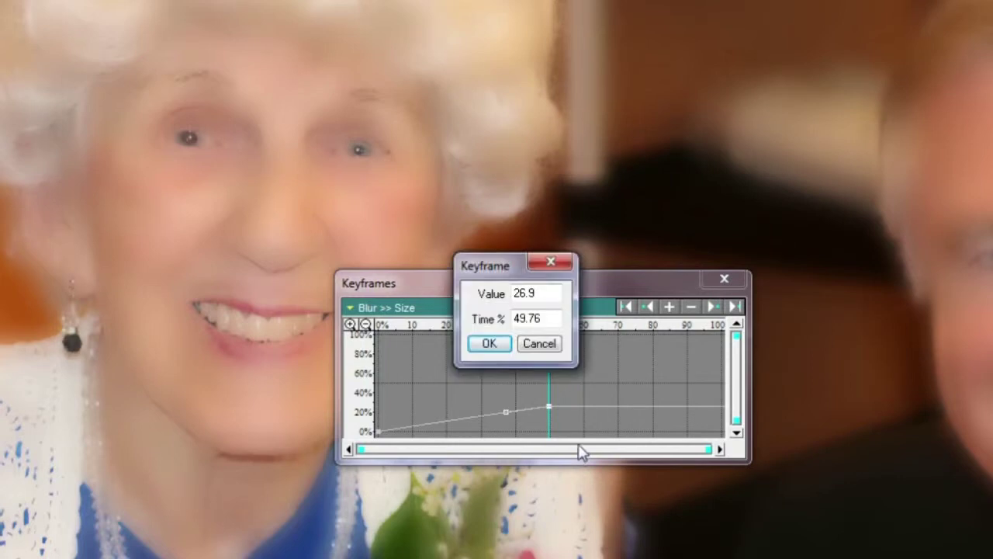
{"action": "left_click_drag", "start_coordinate": [535, 292], "coordinate": [479, 293]}
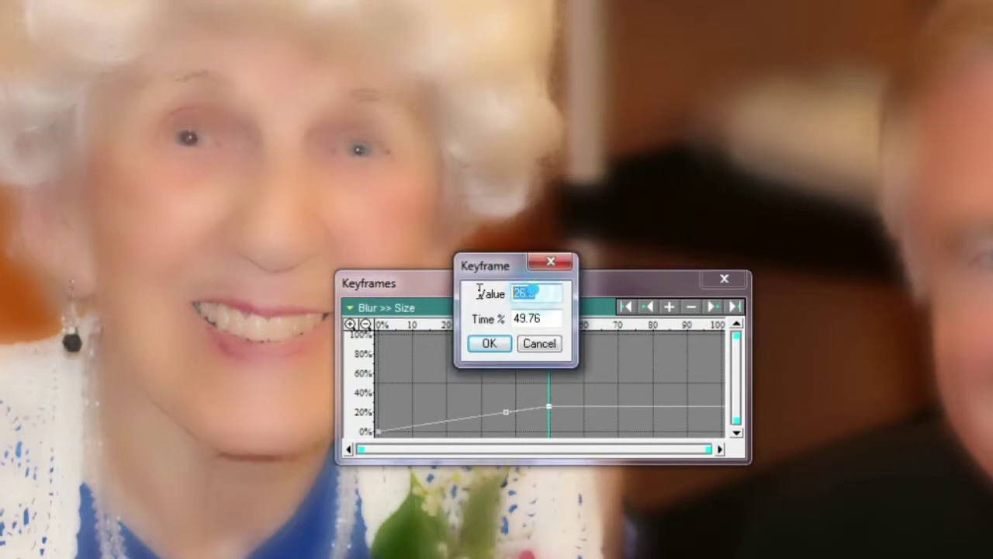
{"action": "type", "text": "30"}
{"action": "key", "text": "Tab"}
{"action": "type", "text": "50"}
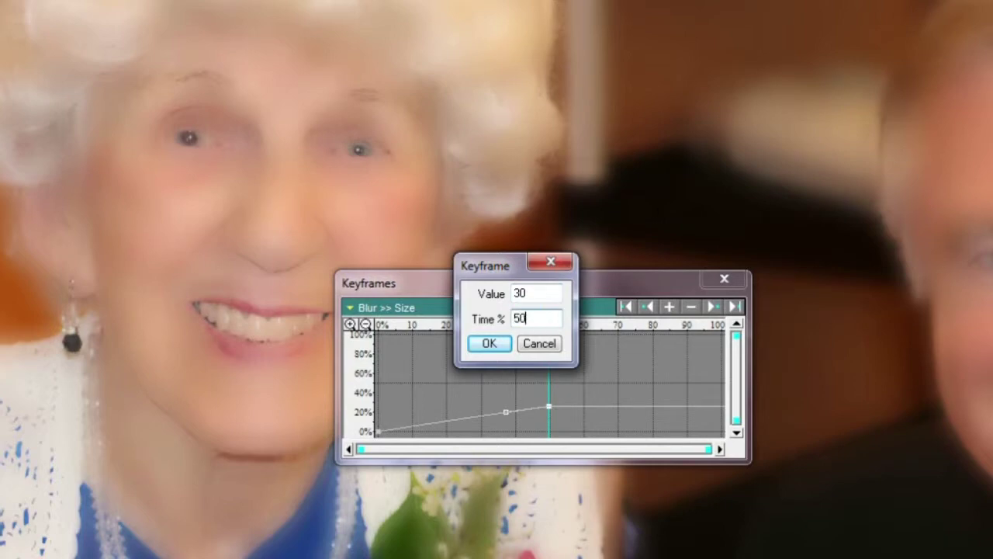
{"action": "left_click", "coordinate": [484, 345]}
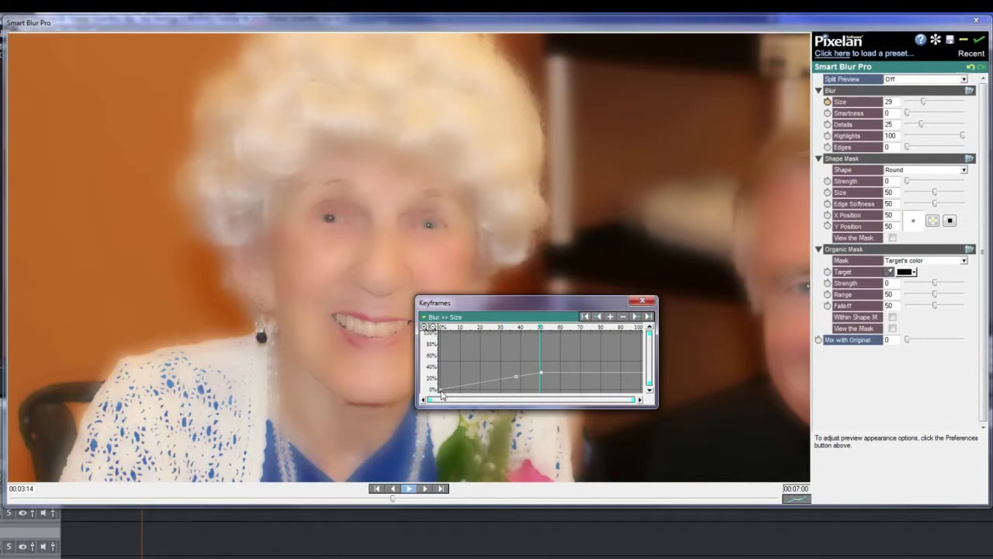
Convert the starting blur Size keyframe to Smooth and the one at 50% of the duration to Smooth In.
{"action": "right_click", "coordinate": [441, 390]}
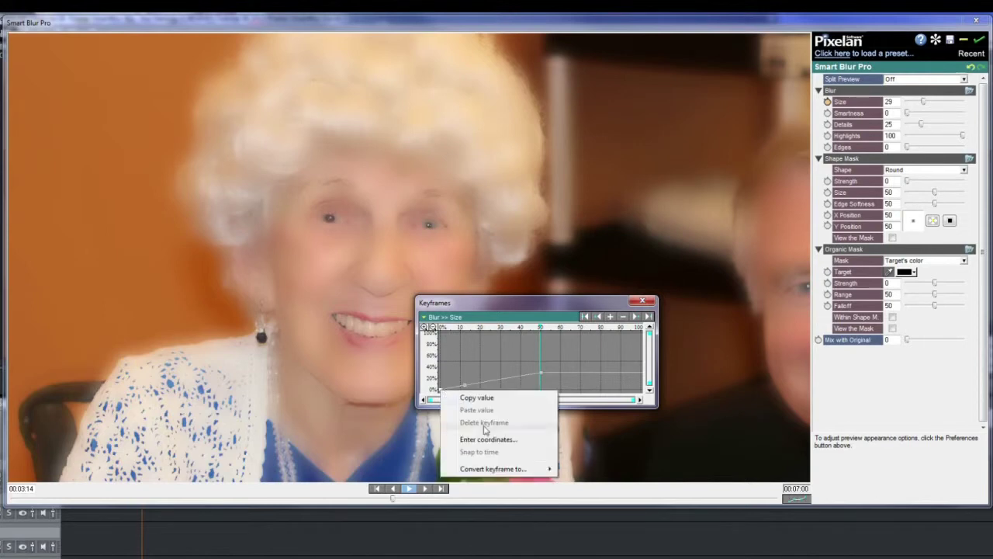
{"action": "mouse_move", "coordinate": [503, 473]}
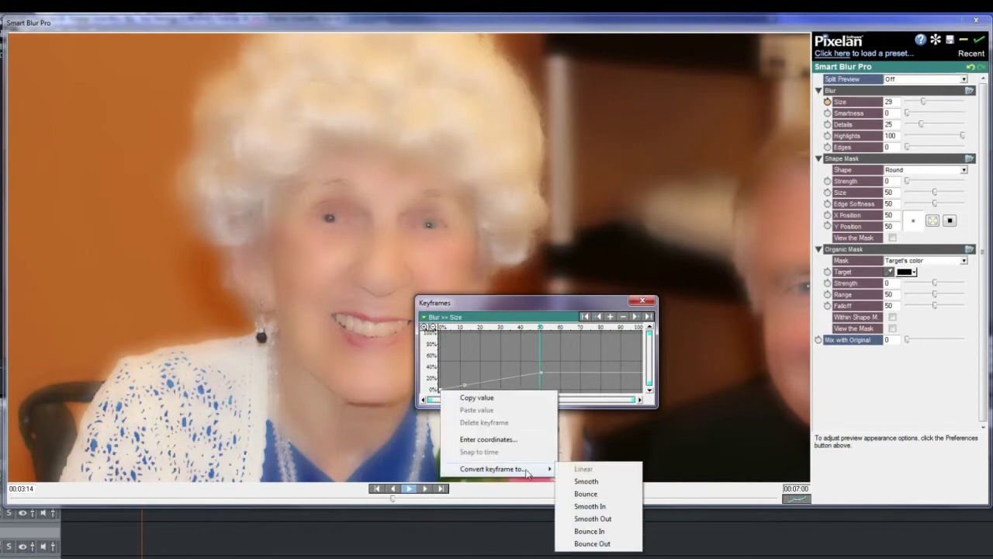
{"action": "left_click", "coordinate": [578, 481]}
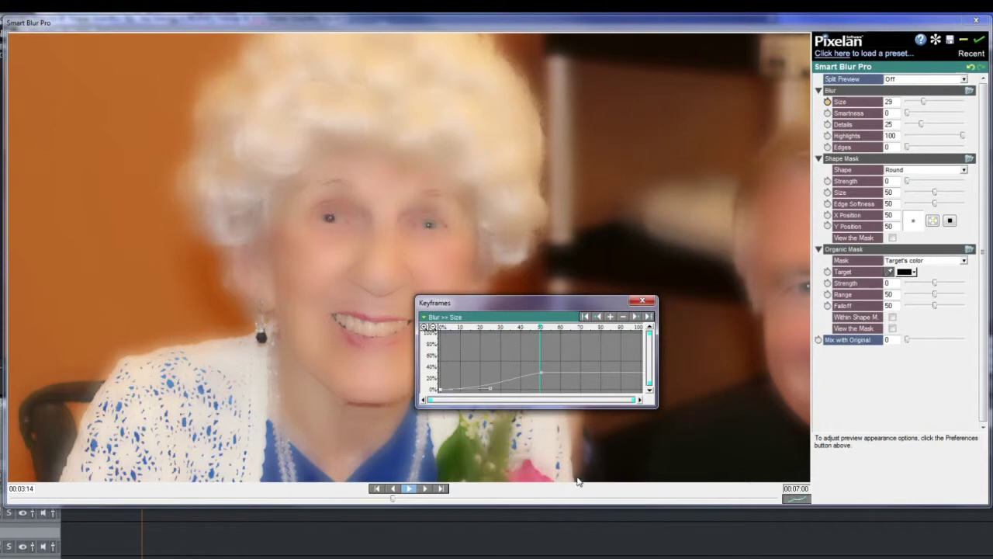
{"action": "right_click", "coordinate": [541, 377]}
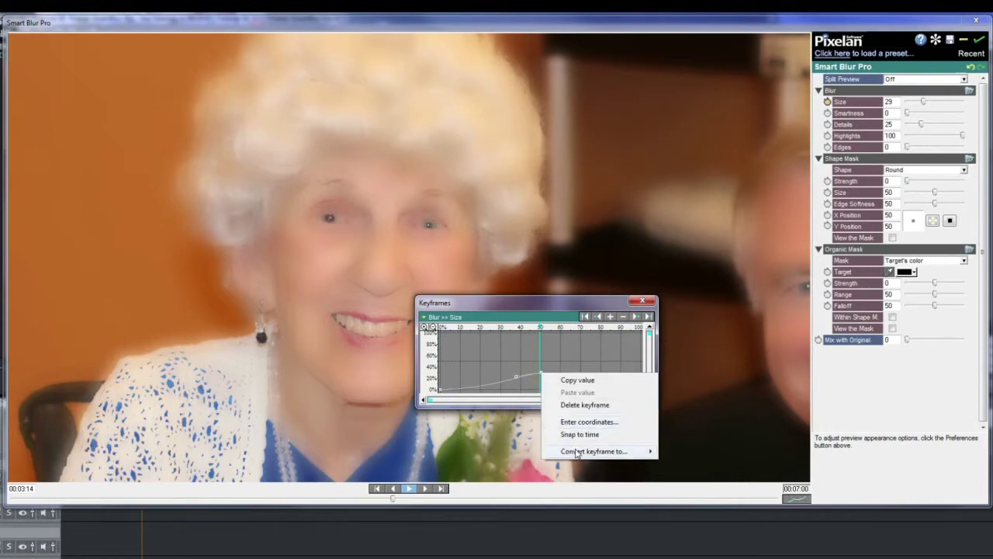
{"action": "mouse_move", "coordinate": [577, 454]}
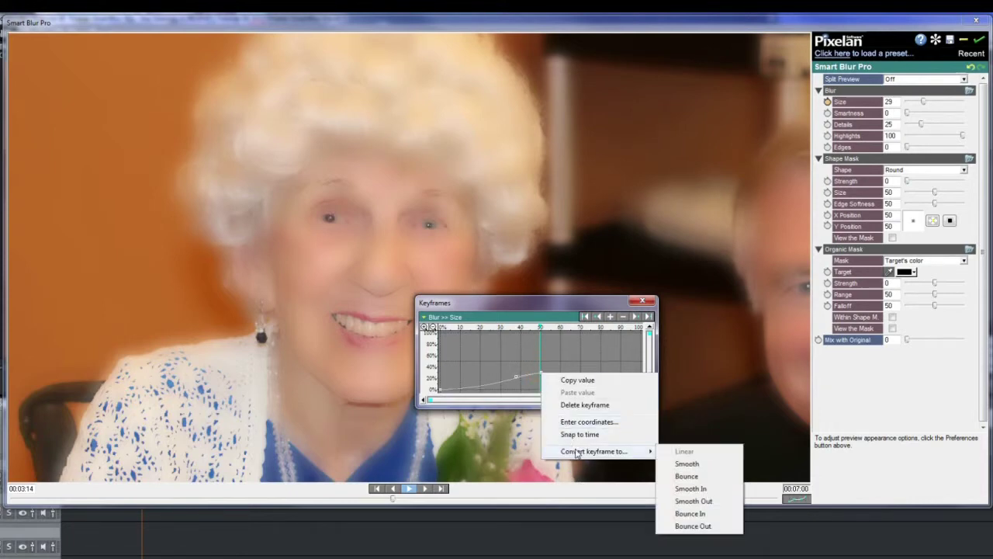
{"action": "left_click", "coordinate": [690, 488]}
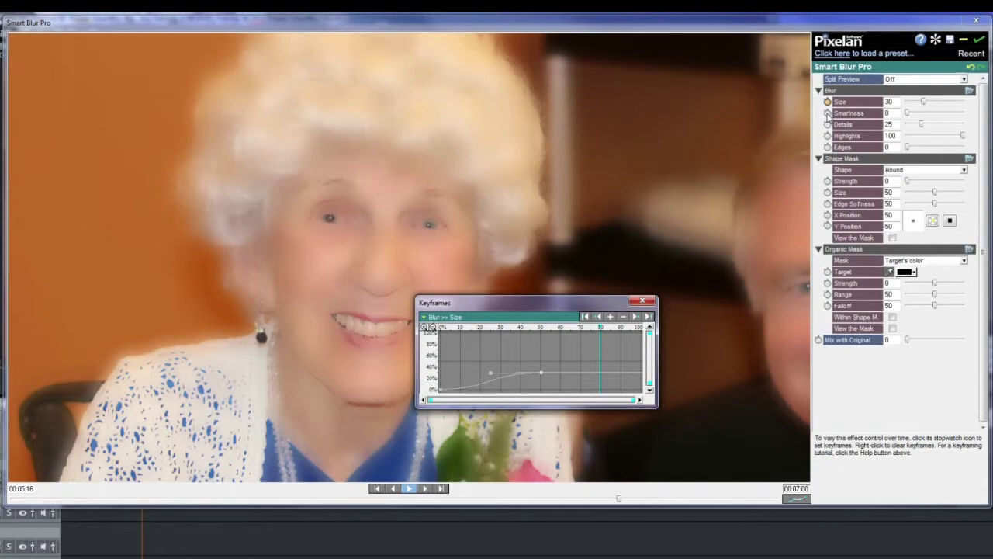
Keyframe the blur Smartness with a 0% keyframe at 50% of the duration and one raised to 50% at 80%.
{"action": "left_click", "coordinate": [828, 114]}
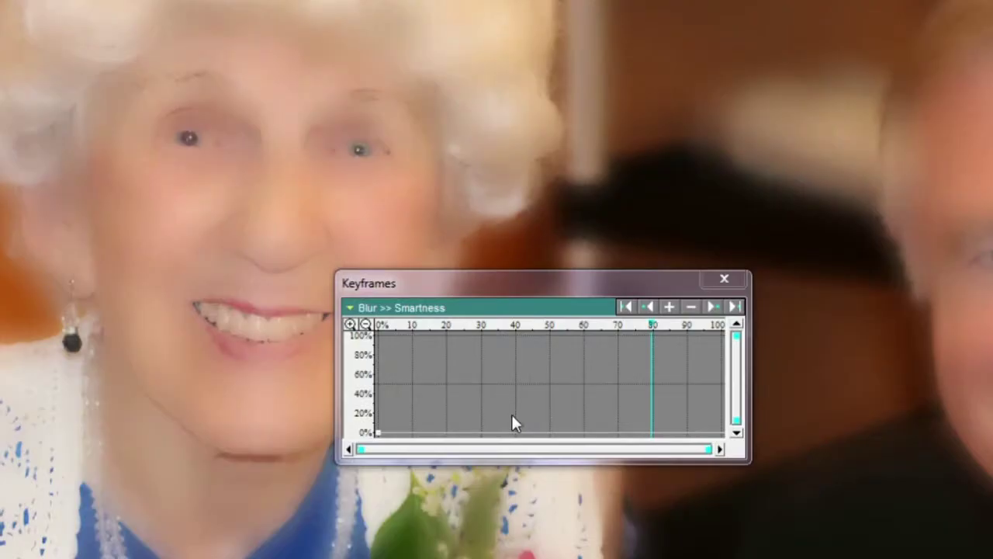
{"action": "left_click", "coordinate": [553, 329]}
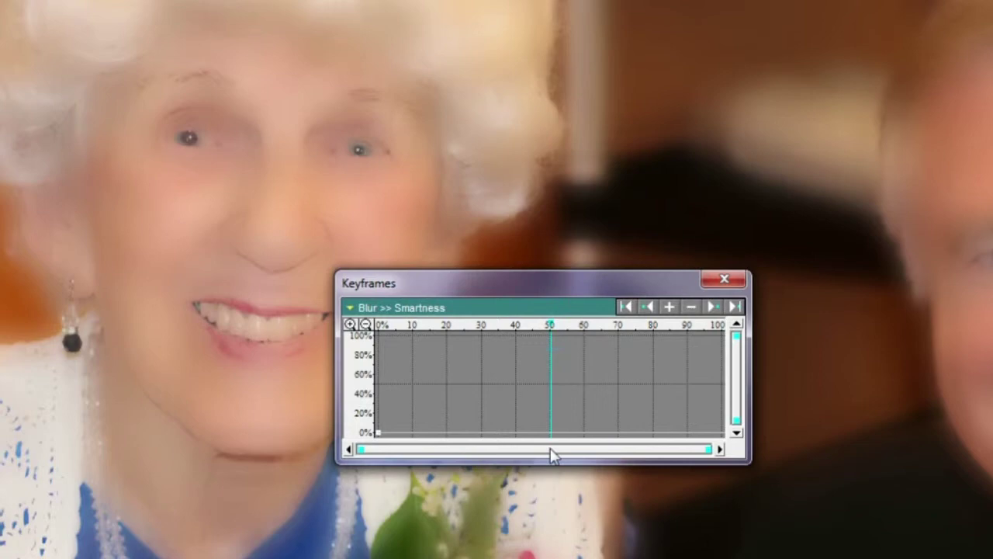
{"action": "left_click", "coordinate": [552, 433]}
{"action": "left_click", "coordinate": [653, 325]}
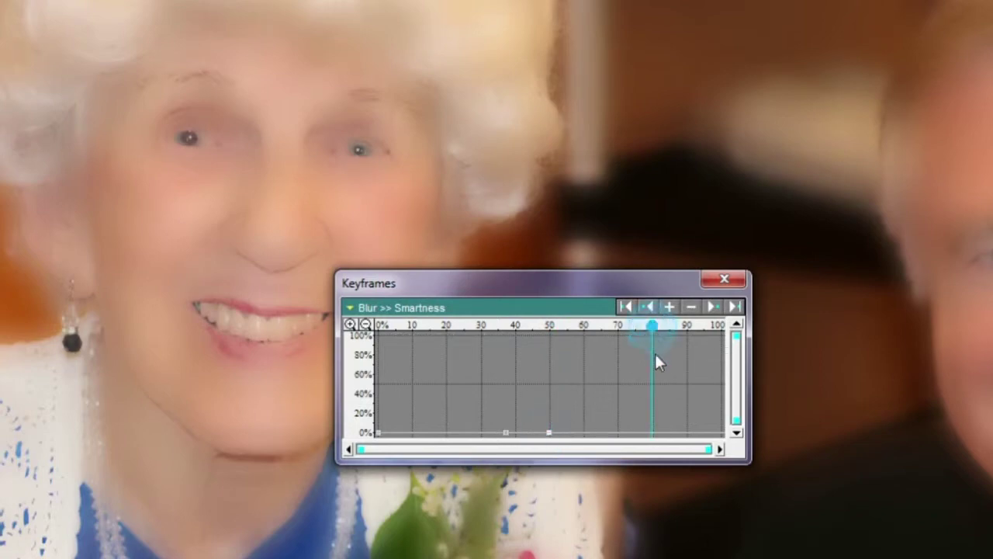
{"action": "mouse_move", "coordinate": [650, 432]}
{"action": "left_mouse_down"}
{"action": "mouse_move", "coordinate": [645, 374]}
{"action": "mouse_move", "coordinate": [646, 391]}
{"action": "mouse_move", "coordinate": [646, 376]}
{"action": "mouse_move", "coordinate": [651, 383]}
{"action": "left_mouse_up"}
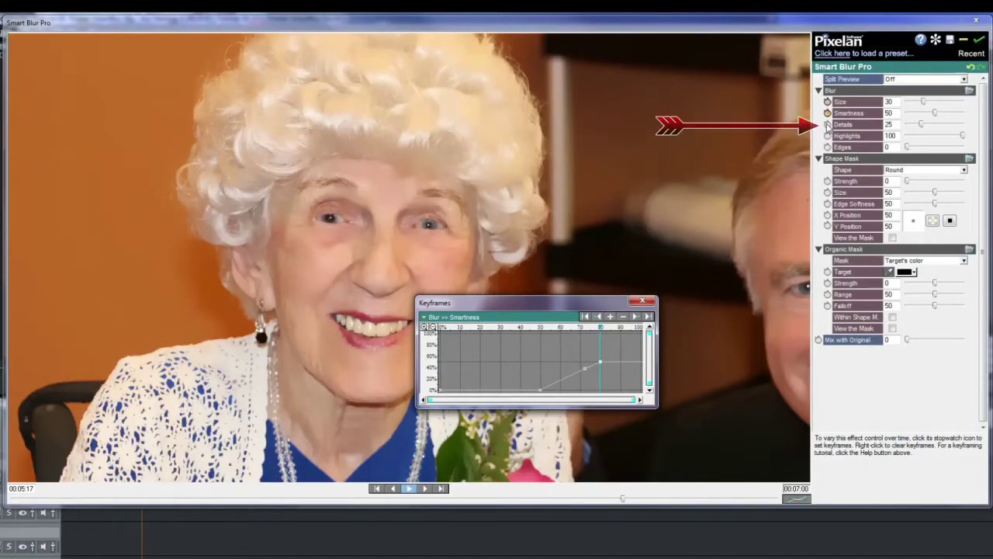
Add blur Details keyframes at 50% and 80% of the duration, and lower the starting and 50% keyframes to a value of 0.
{"action": "left_click", "coordinate": [827, 124]}
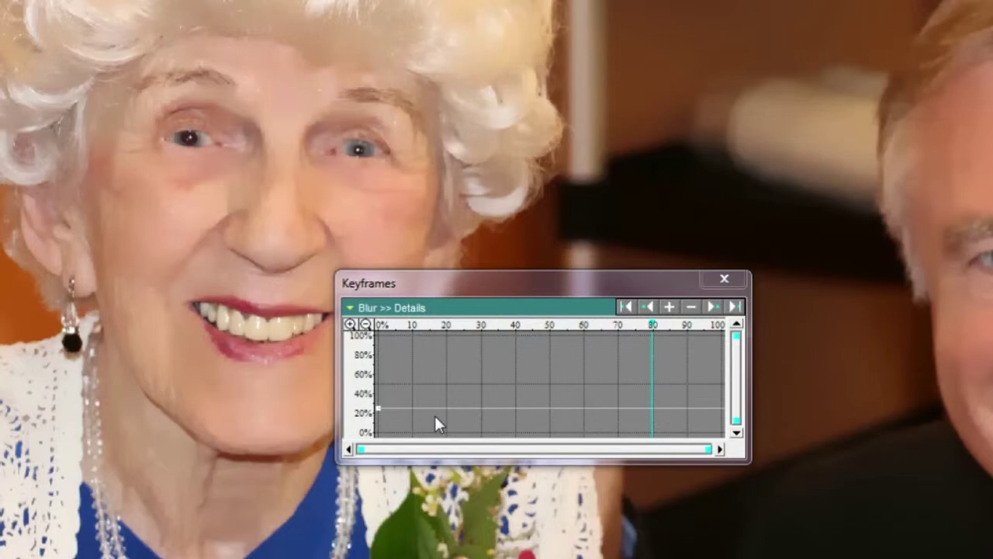
{"action": "double_click", "coordinate": [548, 407]}
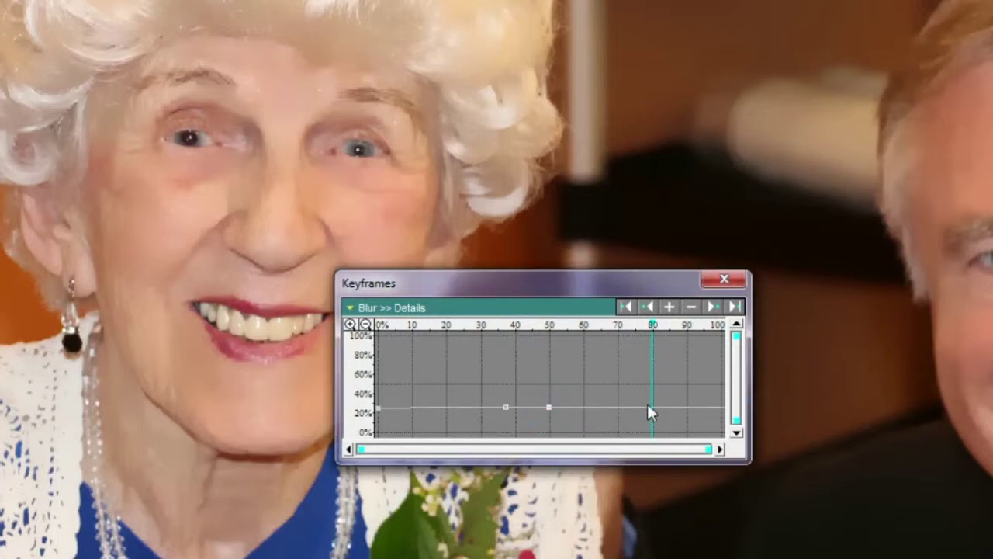
{"action": "double_click", "coordinate": [653, 408]}
{"action": "left_click_drag", "start_coordinate": [378, 408], "coordinate": [379, 432]}
{"action": "double_click", "coordinate": [420, 425]}
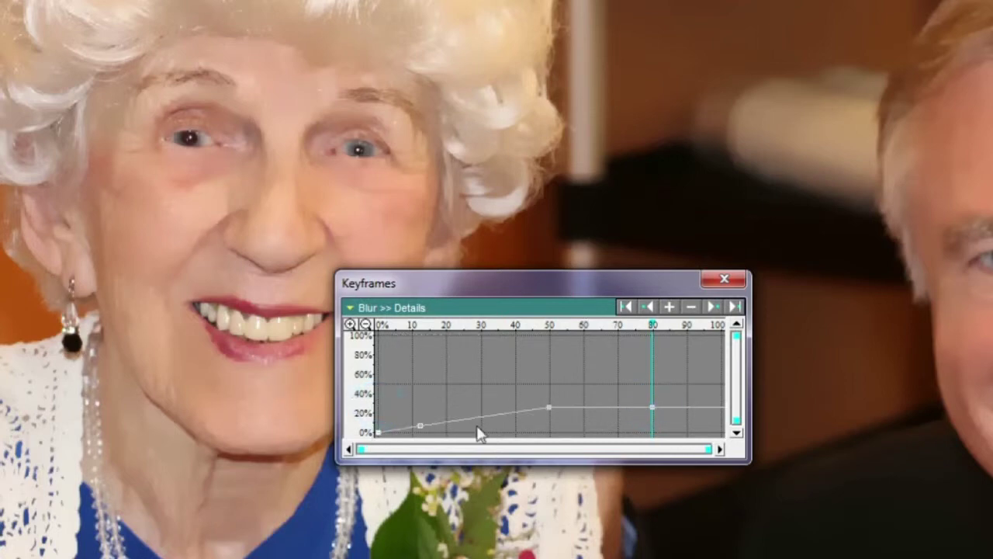
{"action": "left_click_drag", "start_coordinate": [547, 406], "coordinate": [547, 451]}
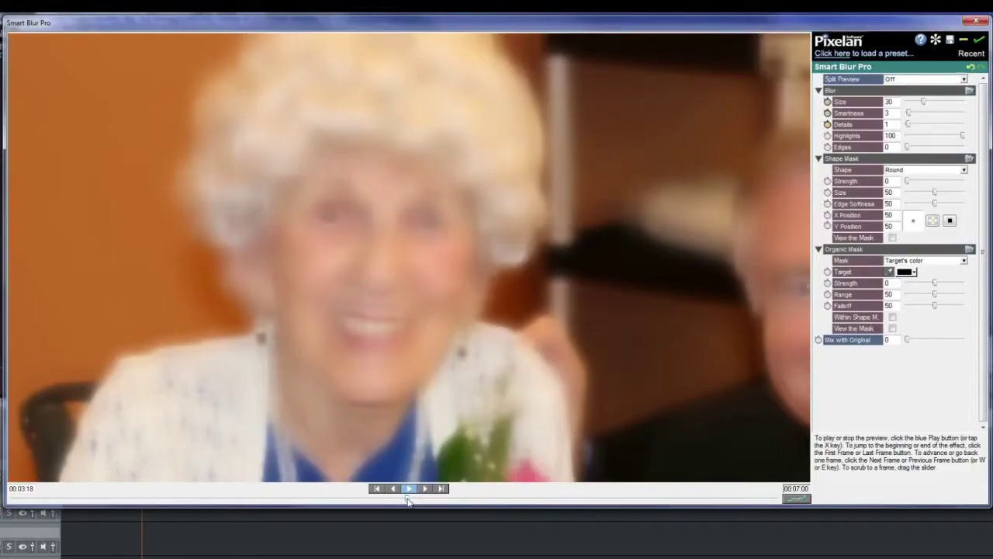
Play the blur animation from the start of the clip and apply the Smart Blur Pro settings.
{"action": "left_click_drag", "start_coordinate": [409, 500], "coordinate": [4, 505]}
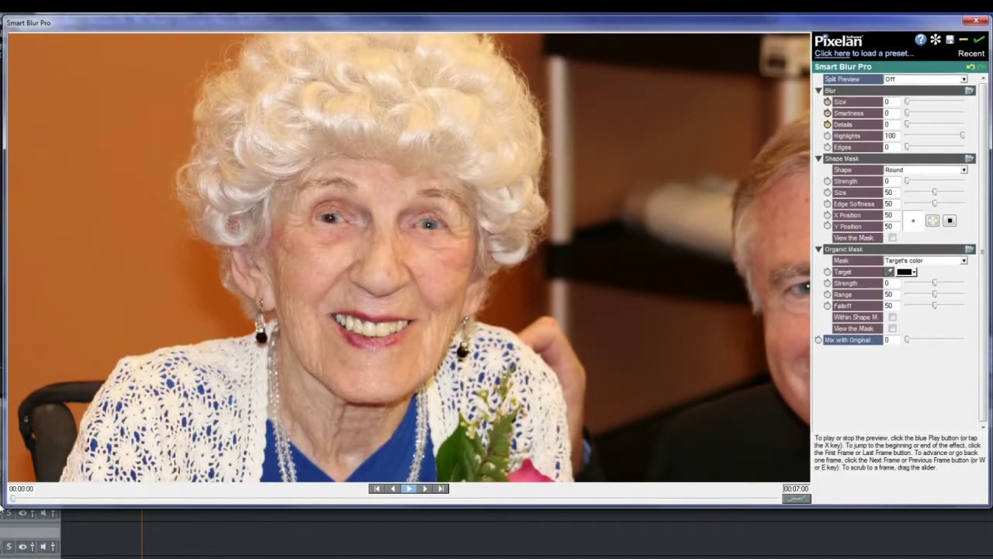
{"action": "left_click", "coordinate": [410, 489]}
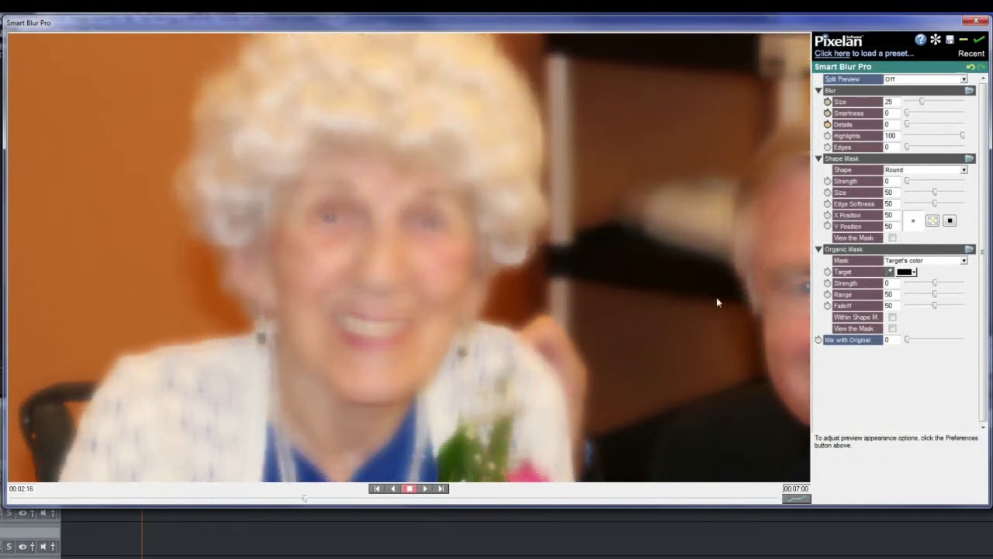
{"action": "left_click", "coordinate": [983, 44]}
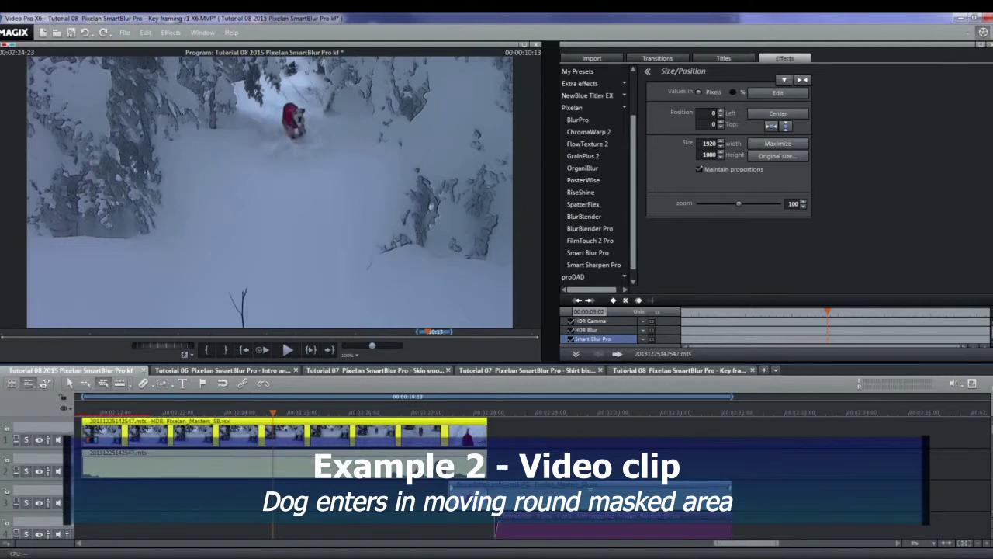
Open the Smart Blur Pro settings of the running dog video clip and move the preview to 00:03:04.
{"action": "left_click", "coordinate": [668, 485]}
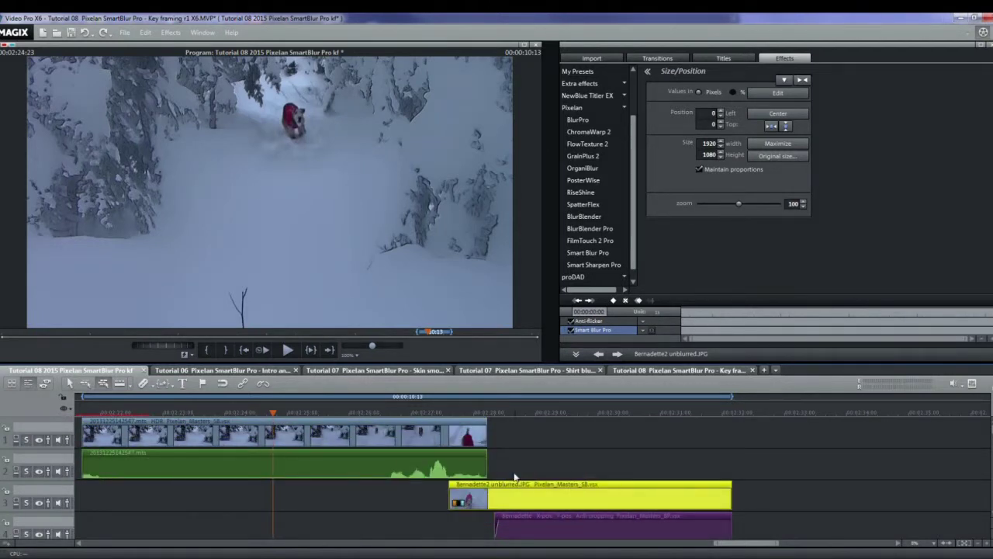
{"action": "left_click", "coordinate": [505, 411]}
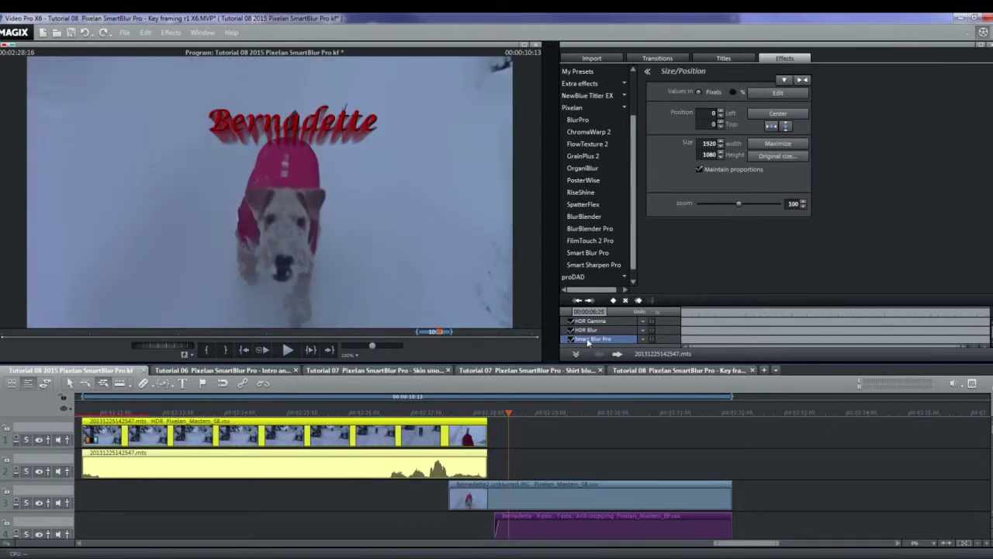
{"action": "left_click", "coordinate": [585, 339]}
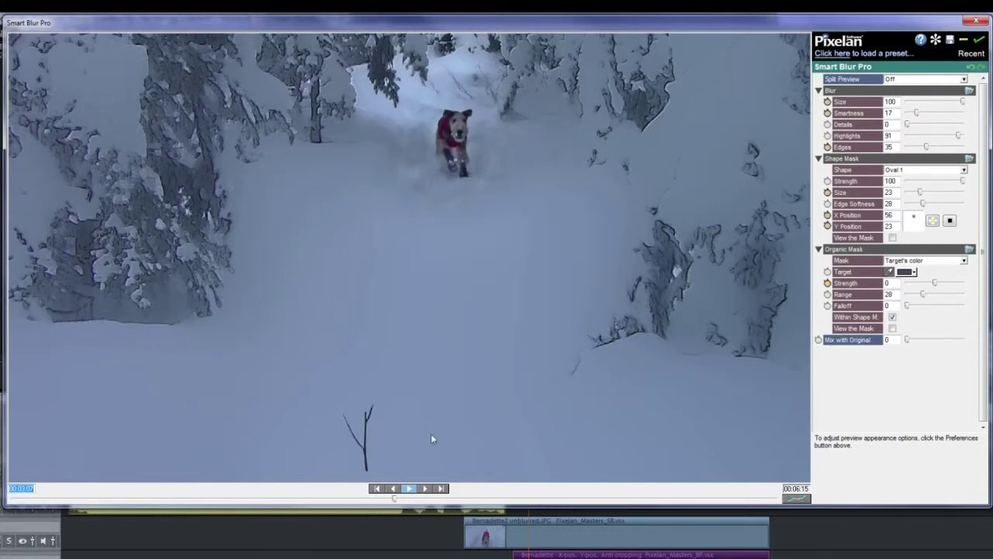
{"action": "mouse_move", "coordinate": [394, 497]}
{"action": "left_mouse_down"}
{"action": "mouse_move", "coordinate": [22, 503]}
{"action": "mouse_move", "coordinate": [384, 501]}
{"action": "left_mouse_up"}
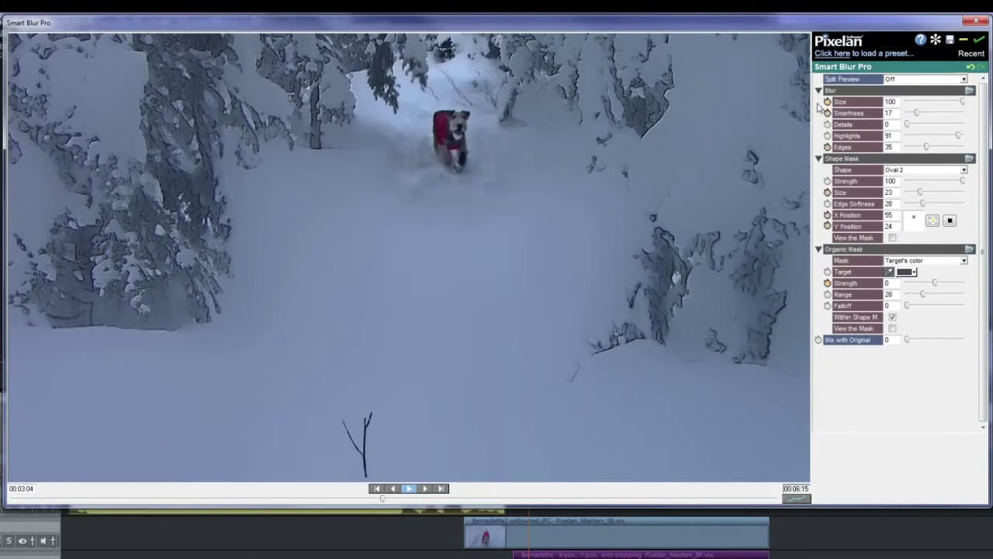
Examine the keyframes for the blur Size and the shape mask's Size and X Position, and preview the oval mask alone.
{"action": "left_click", "coordinate": [827, 102]}
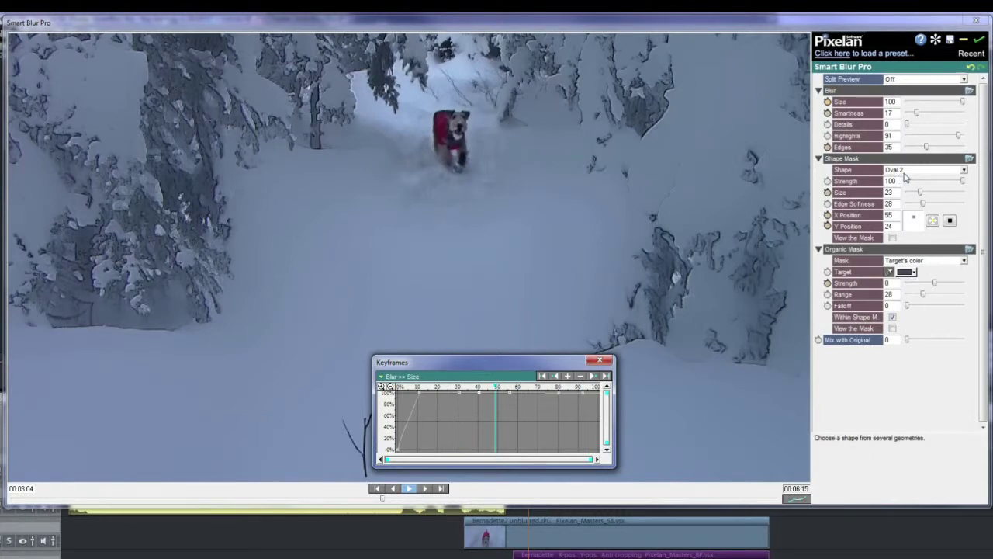
{"action": "left_click", "coordinate": [893, 239]}
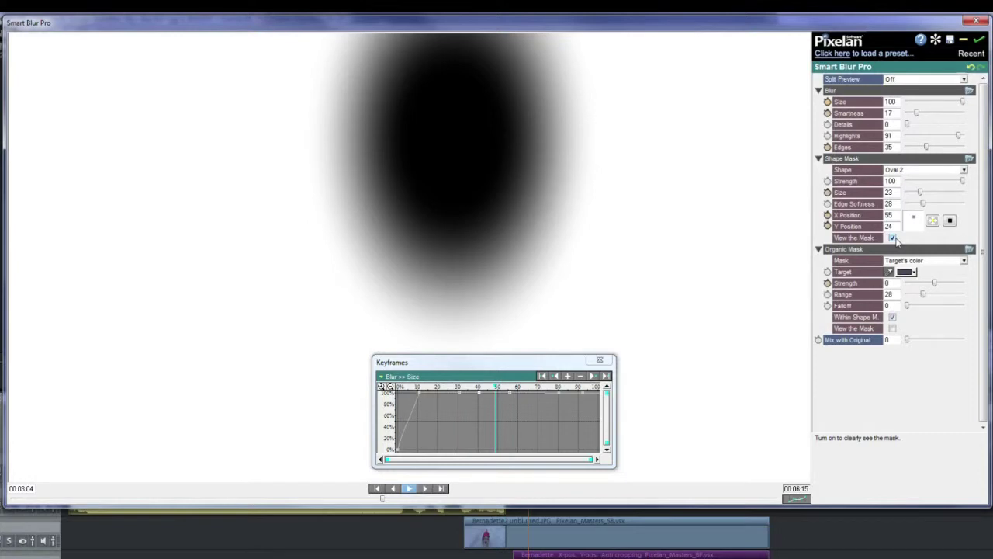
{"action": "left_click", "coordinate": [893, 238]}
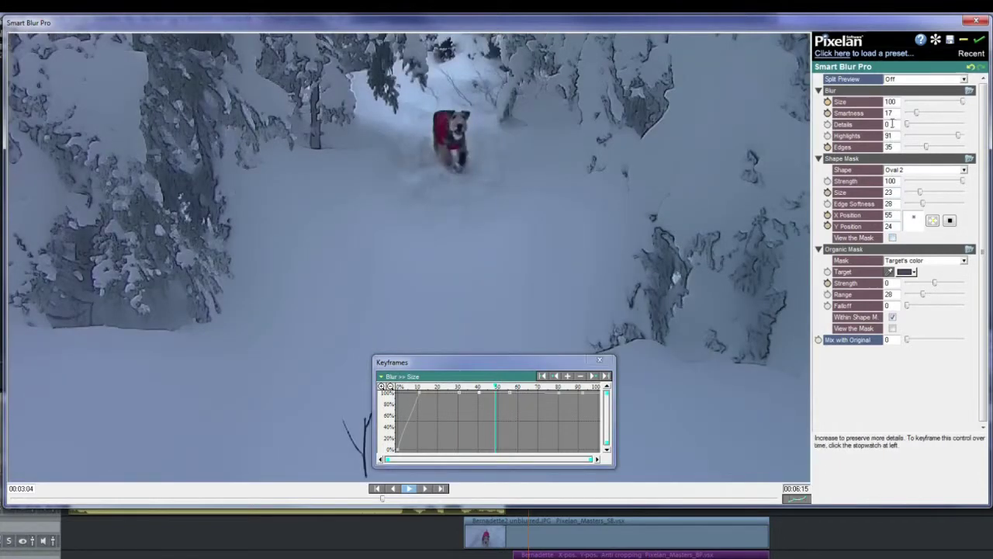
{"action": "left_click", "coordinate": [838, 192]}
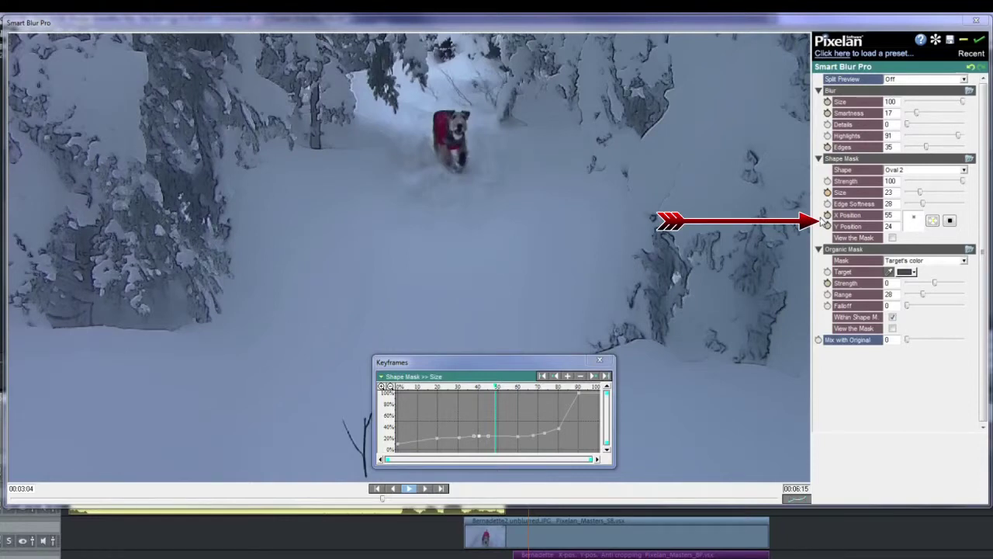
{"action": "mouse_move", "coordinate": [826, 221]}
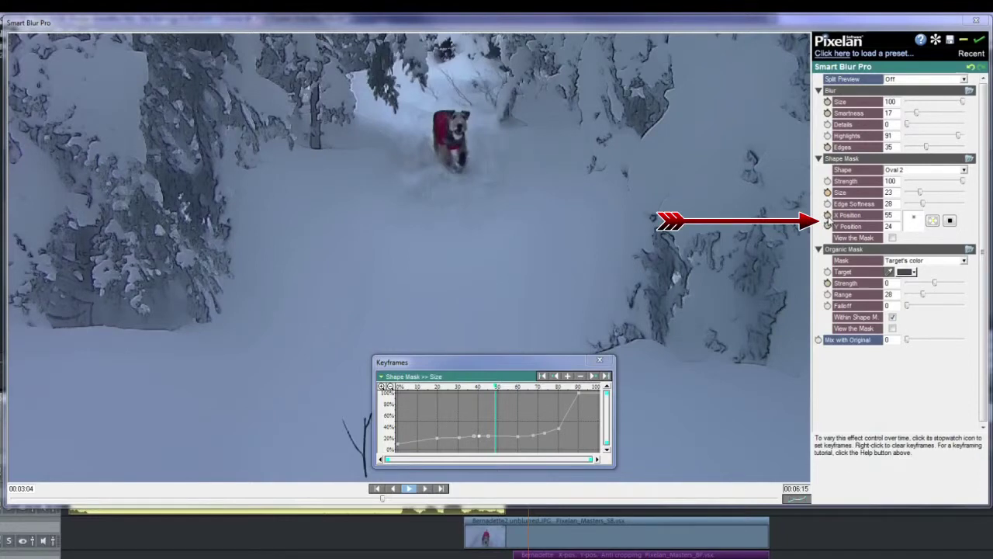
{"action": "left_click", "coordinate": [827, 217]}
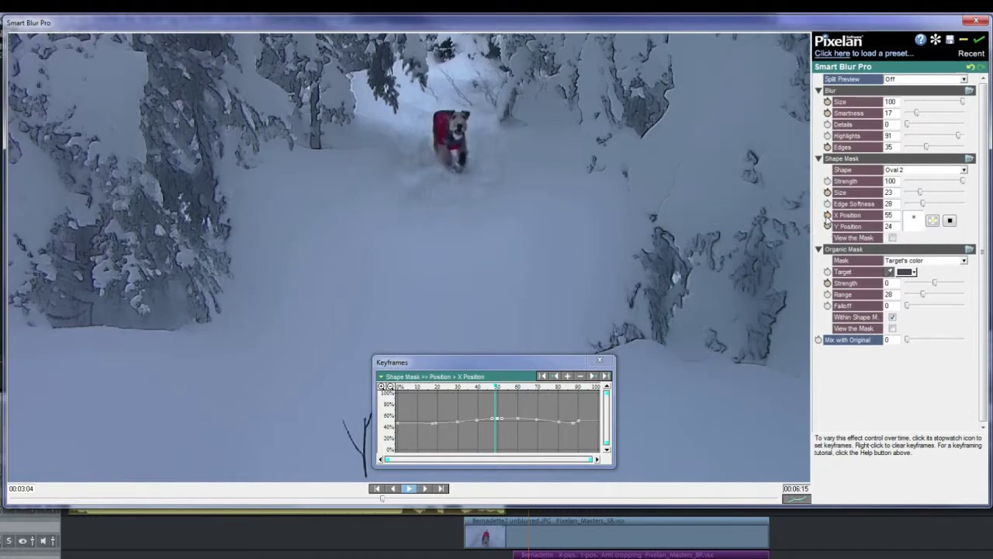
Try moving the shape mask's centre to X 88, Y 84, check its Y Position keyframes, and return the mask to the dog.
{"action": "left_click", "coordinate": [948, 221]}
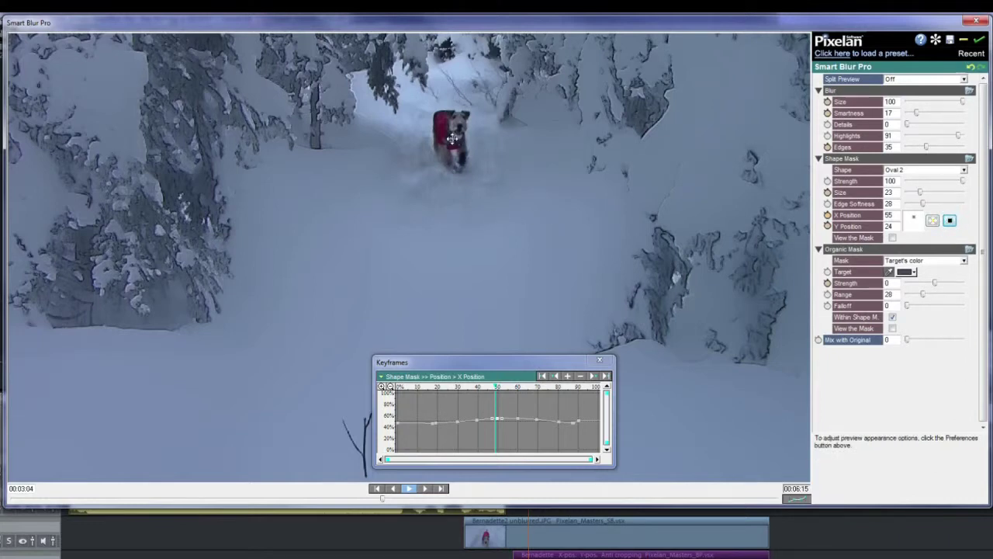
{"action": "mouse_move", "coordinate": [453, 139]}
{"action": "left_mouse_down"}
{"action": "mouse_move", "coordinate": [586, 221]}
{"action": "mouse_move", "coordinate": [679, 369]}
{"action": "mouse_move", "coordinate": [665, 348]}
{"action": "mouse_move", "coordinate": [670, 360]}
{"action": "mouse_move", "coordinate": [670, 299]}
{"action": "mouse_move", "coordinate": [646, 248]}
{"action": "mouse_move", "coordinate": [604, 243]}
{"action": "mouse_move", "coordinate": [594, 271]}
{"action": "mouse_move", "coordinate": [676, 348]}
{"action": "mouse_move", "coordinate": [666, 380]}
{"action": "mouse_move", "coordinate": [698, 380]}
{"action": "mouse_move", "coordinate": [709, 411]}
{"action": "left_mouse_up"}
{"action": "left_click", "coordinate": [828, 227]}
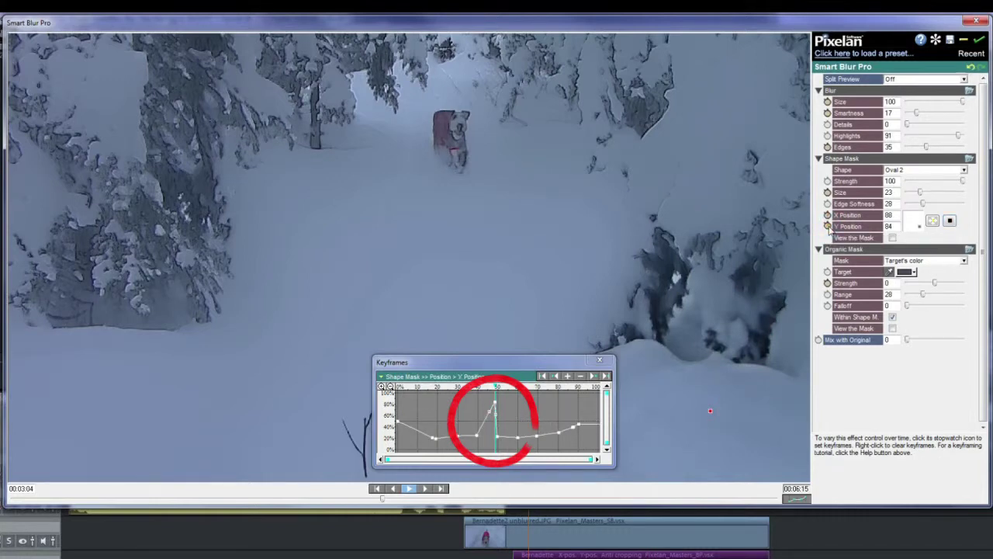
{"action": "left_click", "coordinate": [451, 139]}
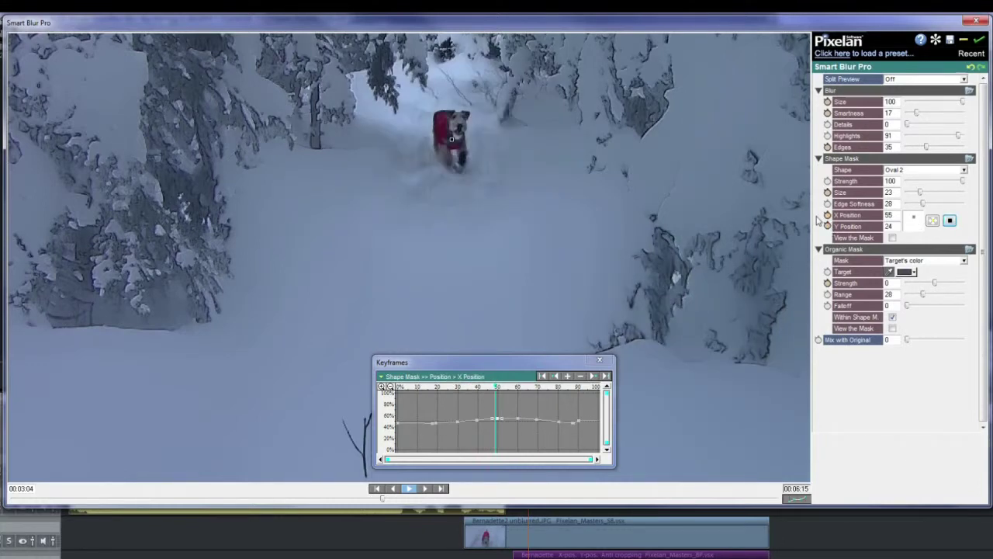
Scrub from 50% to about 60% of the clip's duration to check how the mask position follows the dog.
{"action": "left_click_drag", "start_coordinate": [488, 391], "coordinate": [502, 392]}
{"action": "mouse_move", "coordinate": [506, 393]}
{"action": "left_mouse_down"}
{"action": "mouse_move", "coordinate": [416, 392]}
{"action": "mouse_move", "coordinate": [516, 394]}
{"action": "left_mouse_up"}
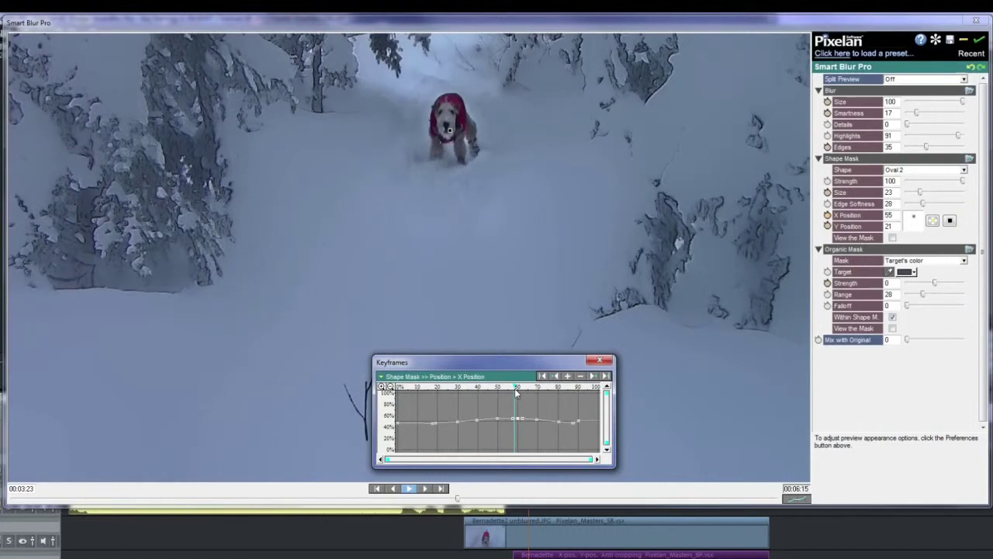
{"action": "left_click_drag", "start_coordinate": [514, 388], "coordinate": [515, 388]}
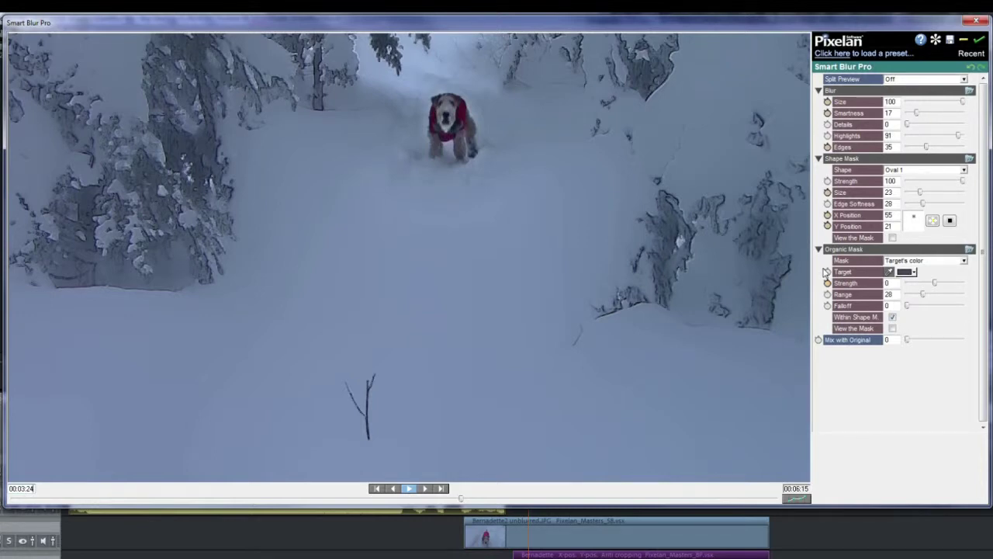
Examine the organic mask's Strength keyframes and preview the mask alone at 70%, 80% and about 85% of the duration.
{"action": "mouse_move", "coordinate": [825, 272]}
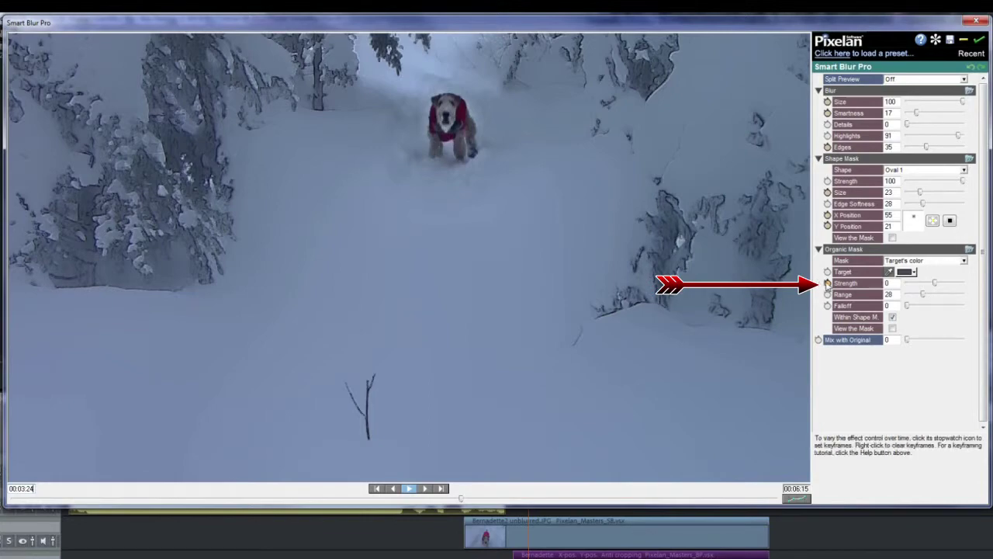
{"action": "left_click", "coordinate": [827, 283]}
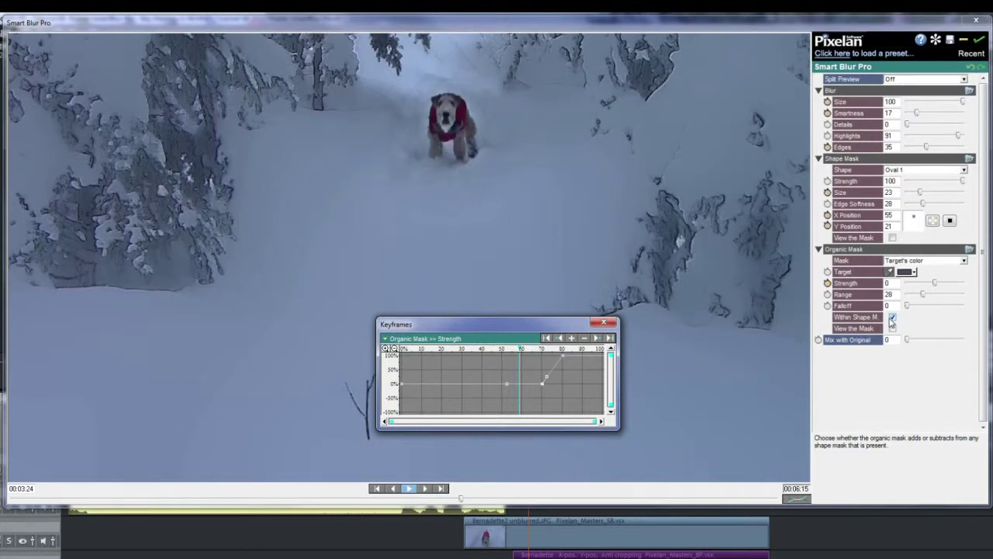
{"action": "left_click", "coordinate": [893, 329]}
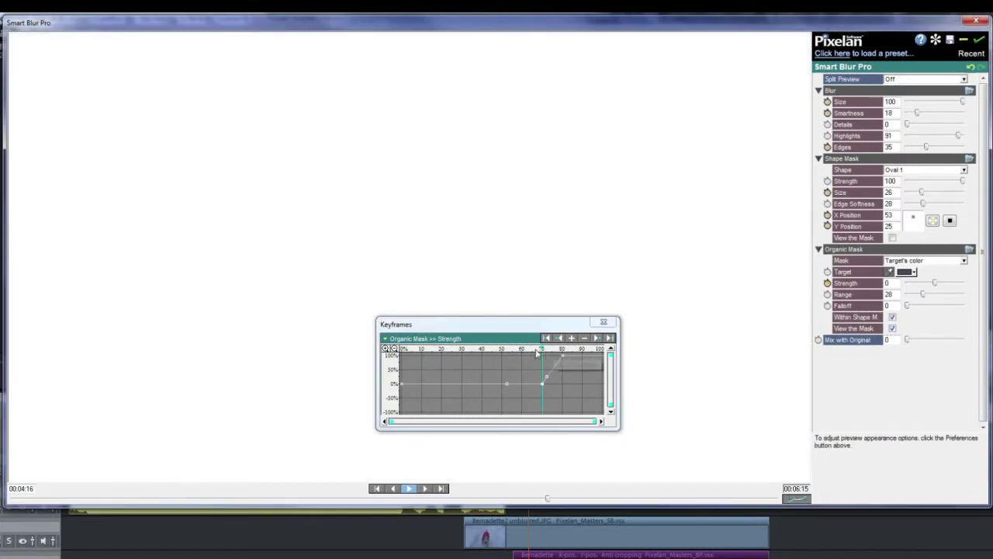
{"action": "left_click_drag", "start_coordinate": [542, 351], "coordinate": [564, 353]}
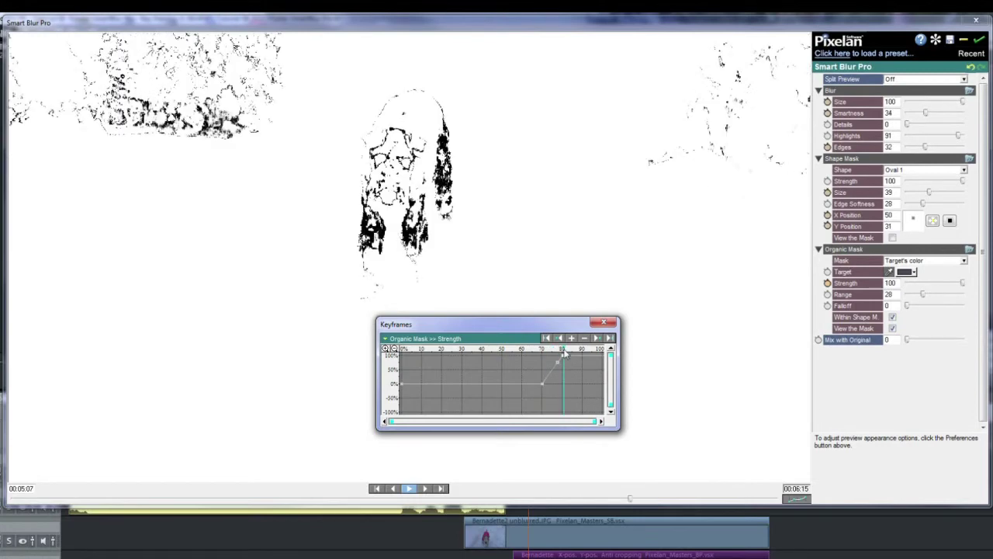
{"action": "left_click_drag", "start_coordinate": [564, 353], "coordinate": [573, 354]}
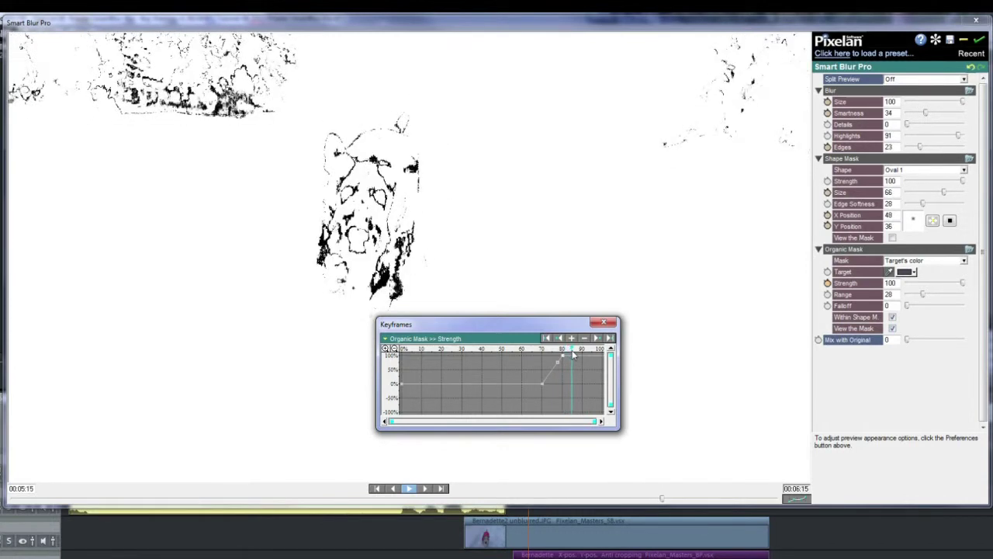
{"action": "left_click", "coordinate": [893, 328]}
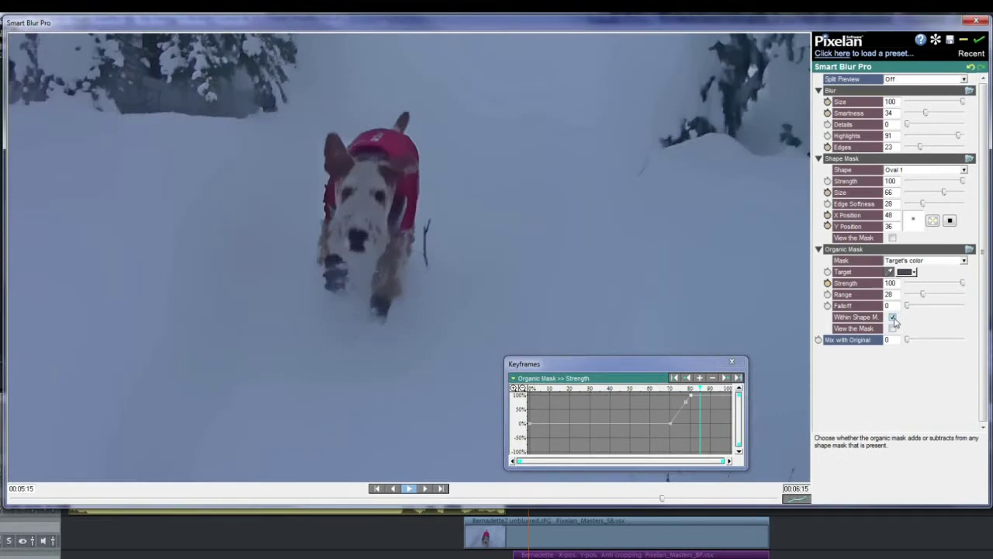
Compare the frame without and with the organic mask's Within Shape Mask option, and the clip without and with Smart Blur Pro.
{"action": "left_click", "coordinate": [892, 317]}
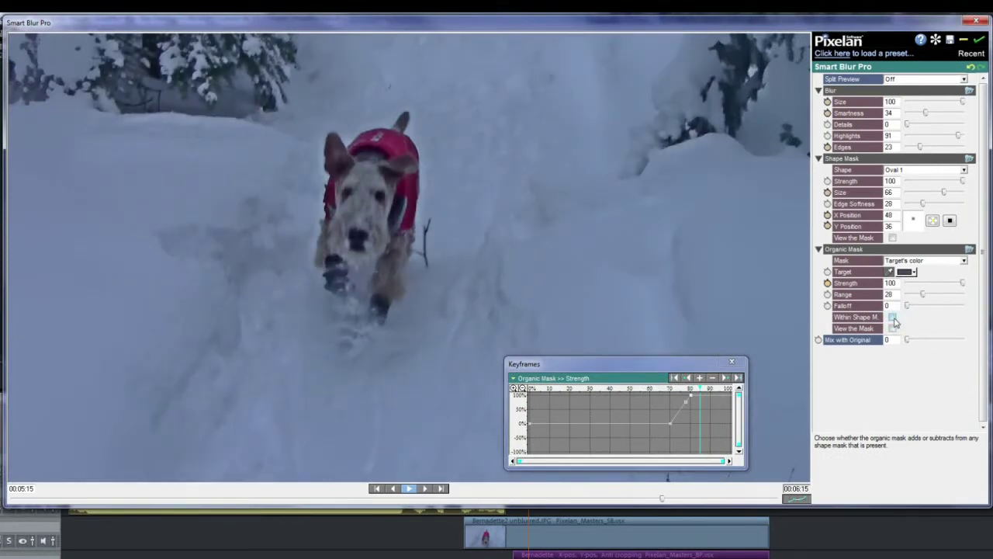
{"action": "left_click", "coordinate": [892, 318]}
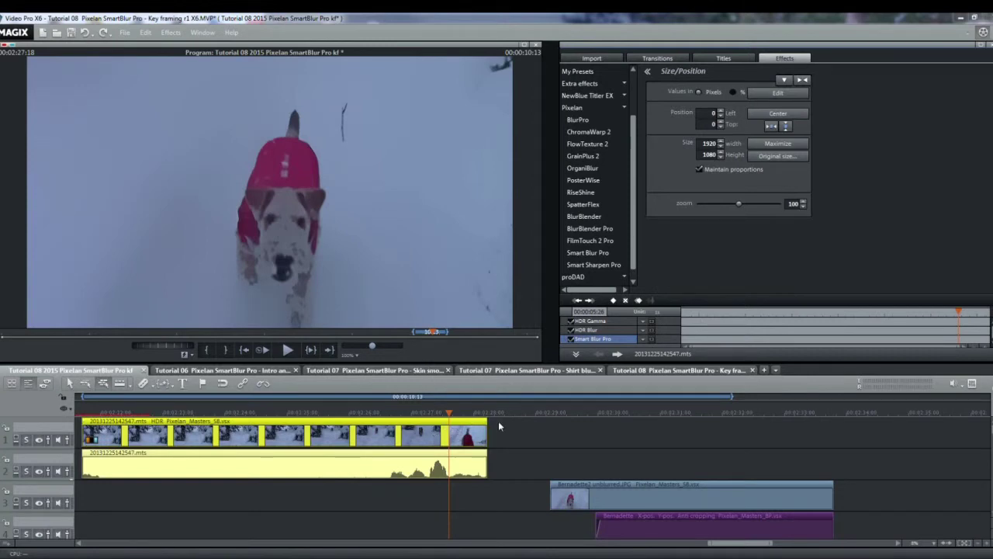
{"action": "left_click", "coordinate": [571, 340]}
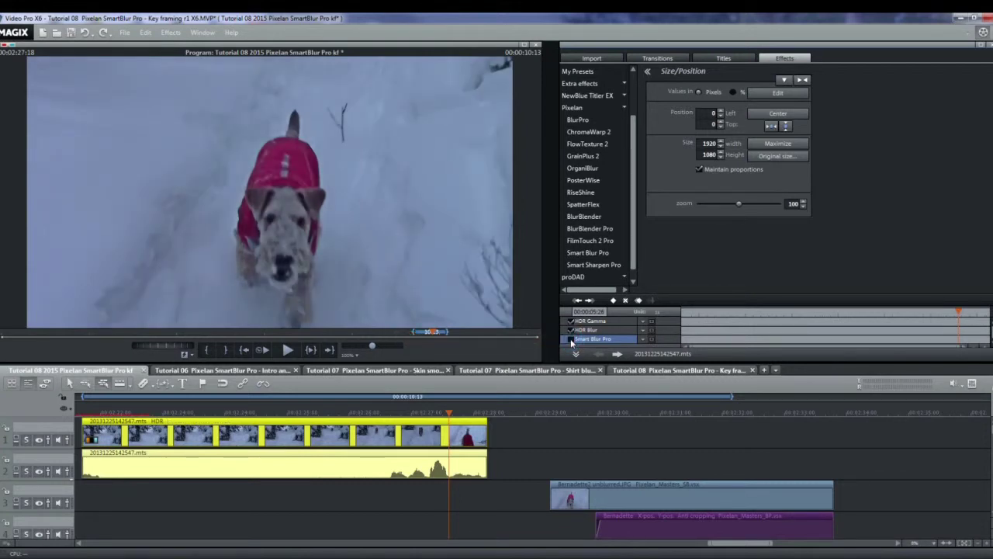
{"action": "left_click", "coordinate": [571, 340]}
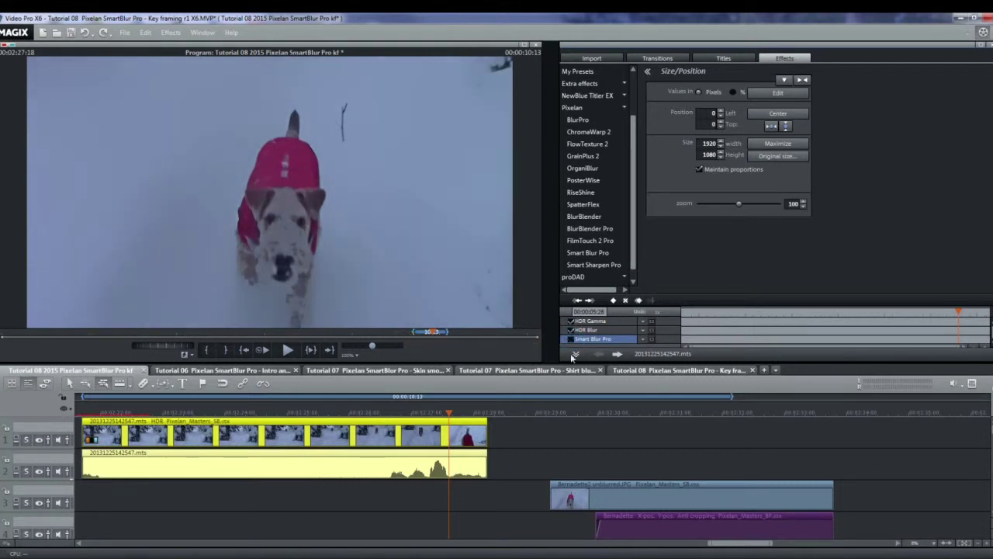
Move the unblurred dog photo and its title earlier on the timeline so that the photo starts at the playhead at 02:27:18.
{"action": "left_click", "coordinate": [665, 463]}
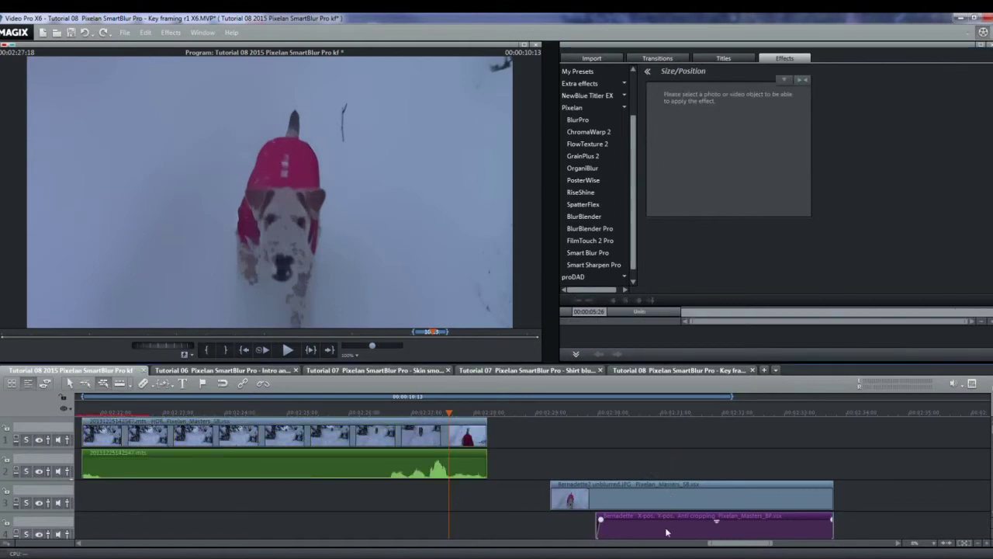
{"action": "left_click", "coordinate": [656, 501]}
{"action": "left_click_drag", "start_coordinate": [656, 501], "coordinate": [557, 496]}
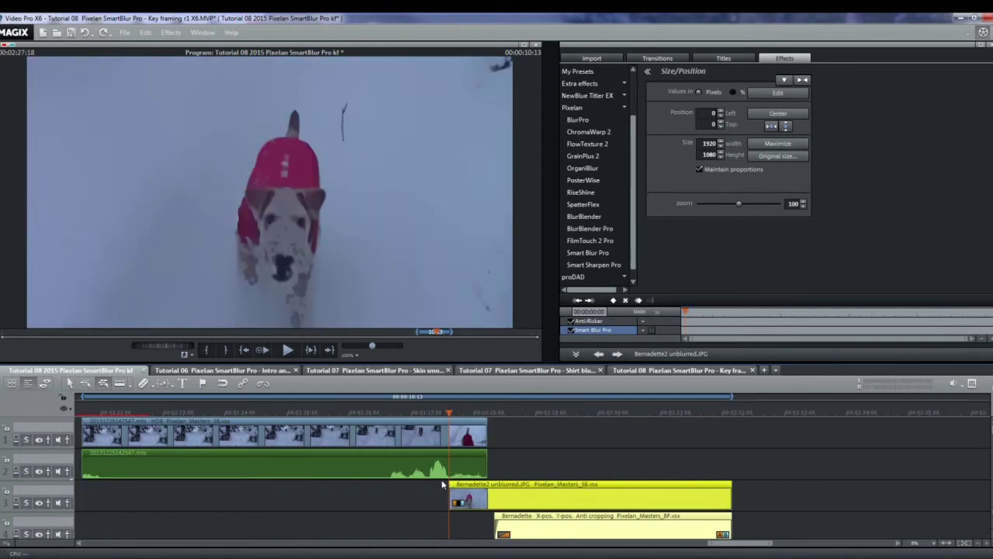
{"action": "left_click", "coordinate": [543, 524]}
{"action": "left_click_drag", "start_coordinate": [485, 429], "coordinate": [632, 421]}
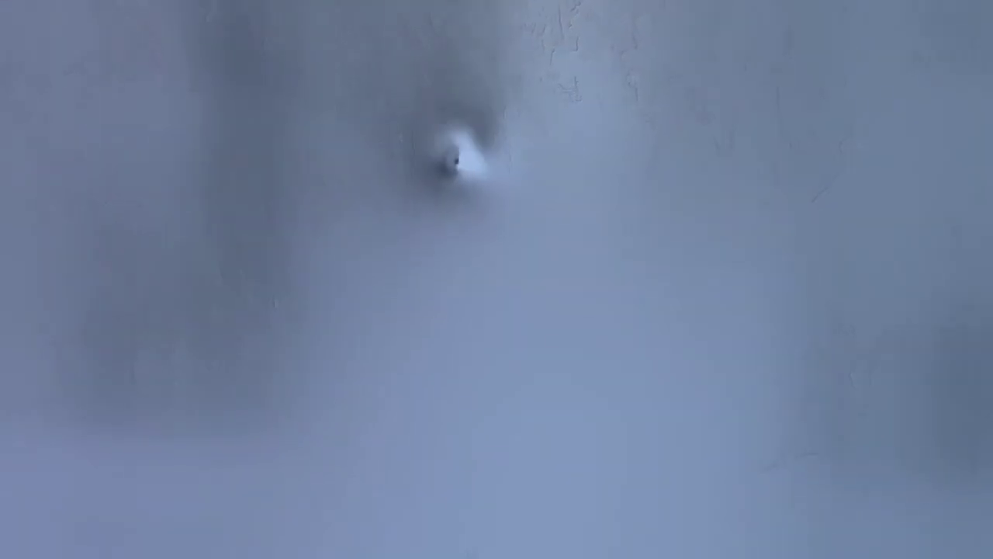